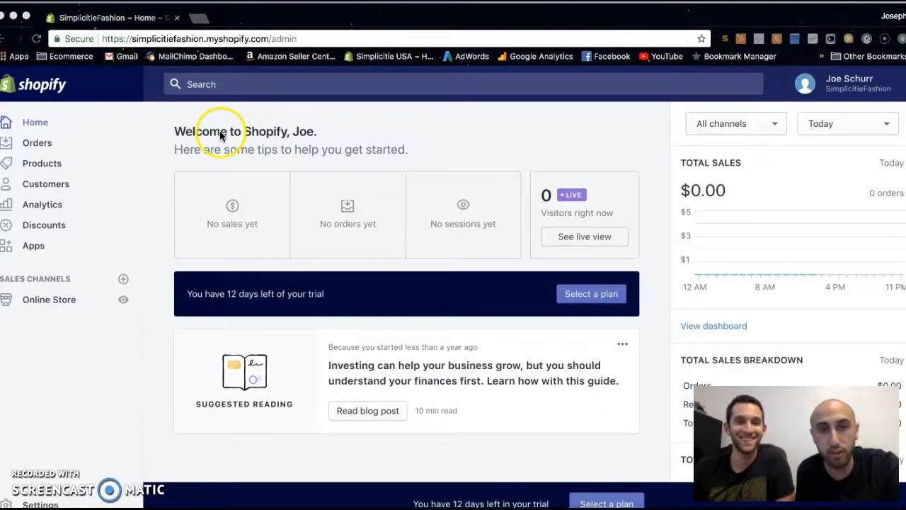
Add a new product to the store with the title "Black Swing Dress - Women & Plus".
click(42, 164)
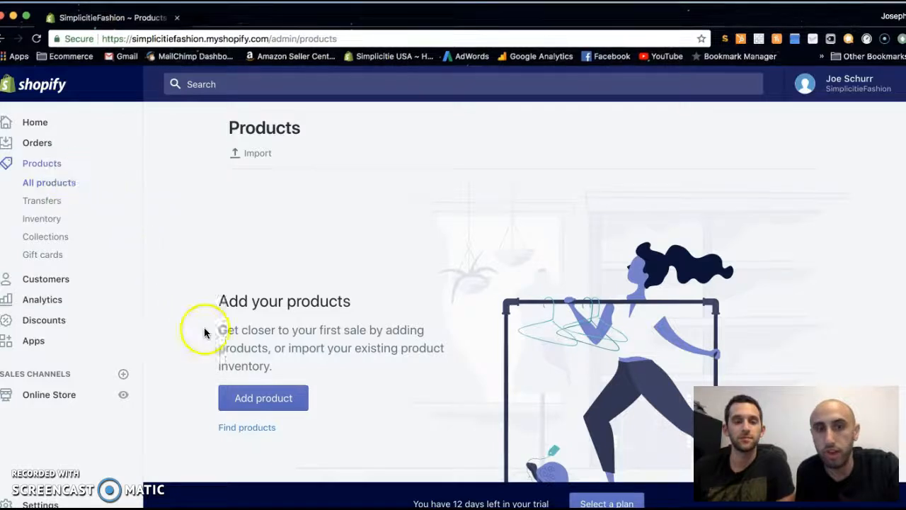
click(260, 399)
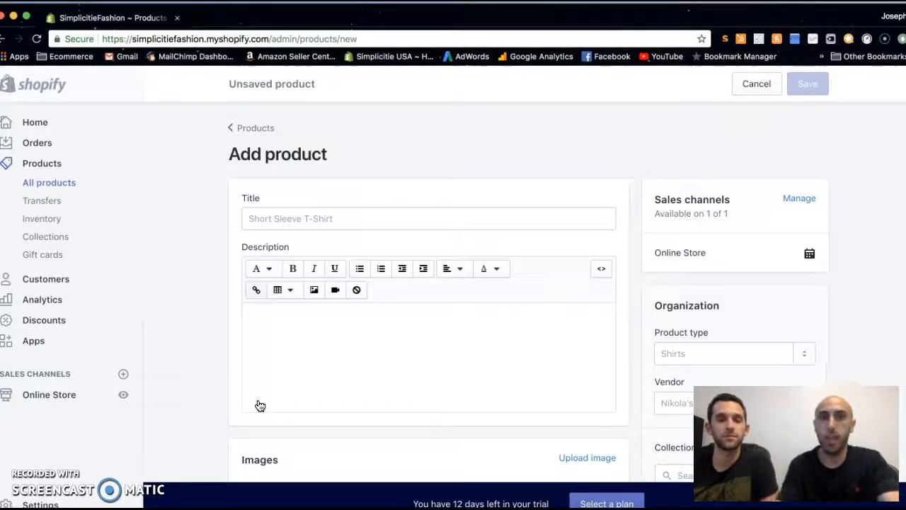
click(350, 220)
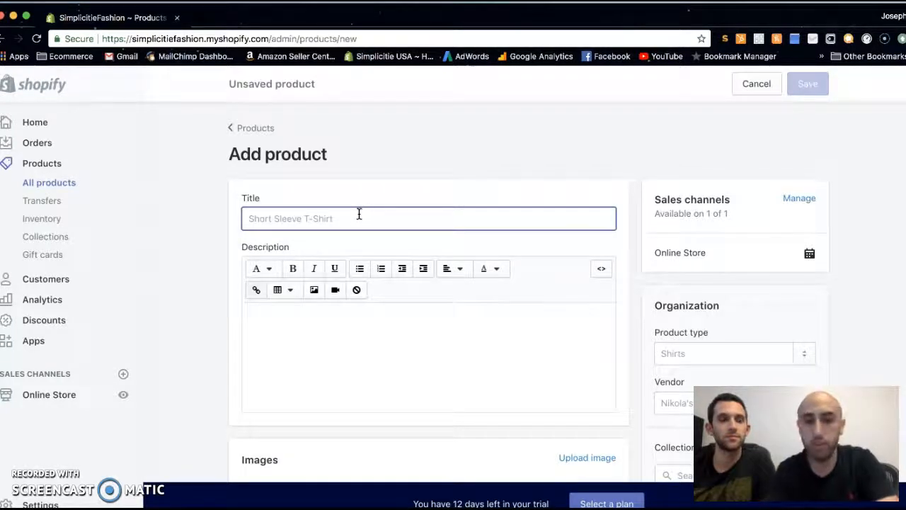
text(Black )
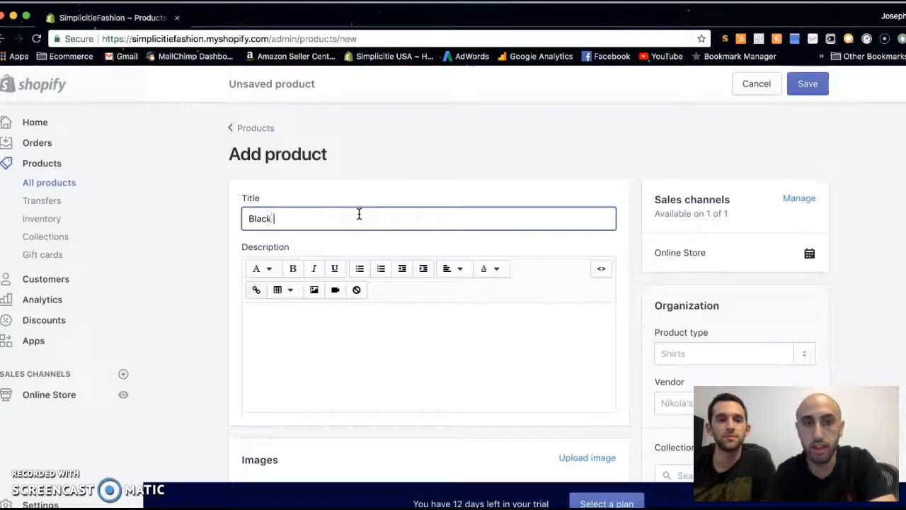
text(Swing Dress)
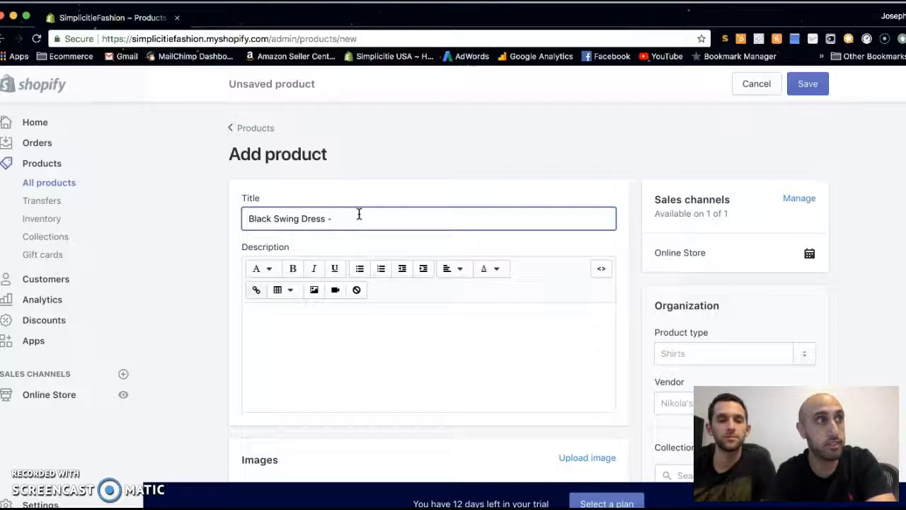
text( - Women)
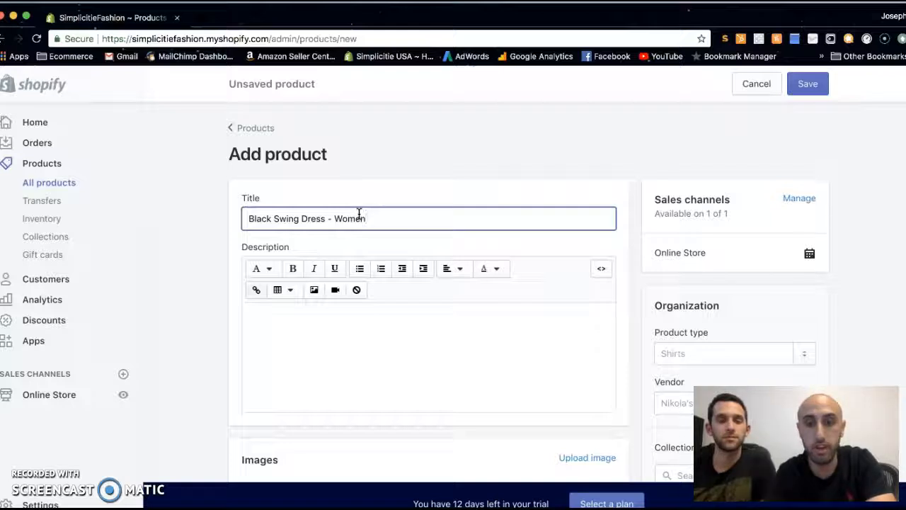
text( & Plus)
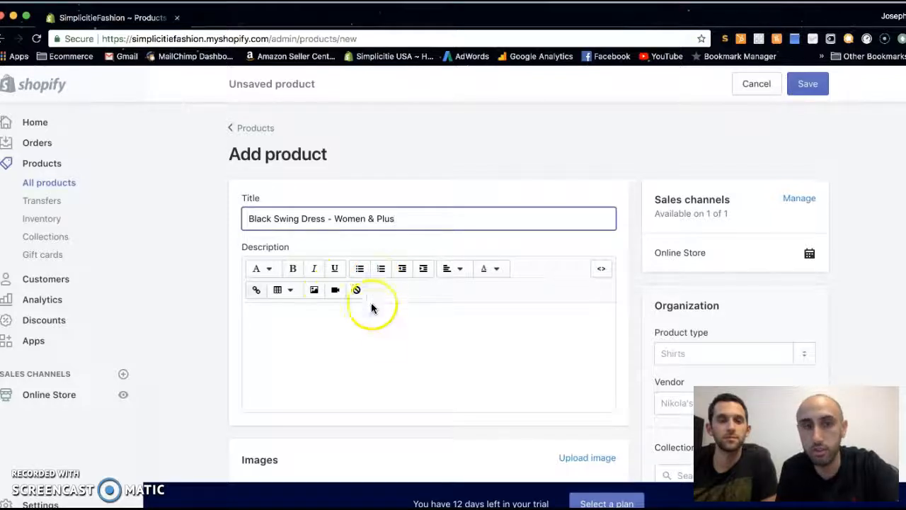
click(309, 318)
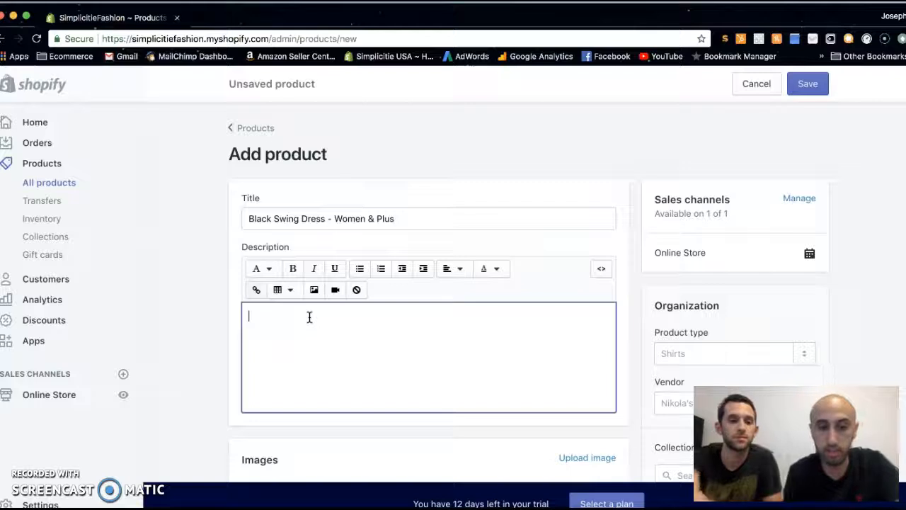
text(This swing dress is the perfect casual outfit. Wear it to summer BBQs or concerts, out shopping or lunch with friends.  Super soft material and loose fitting, makes this dress an closet staple.  Color: Black  Available in Curve Sizes! (S-3X))
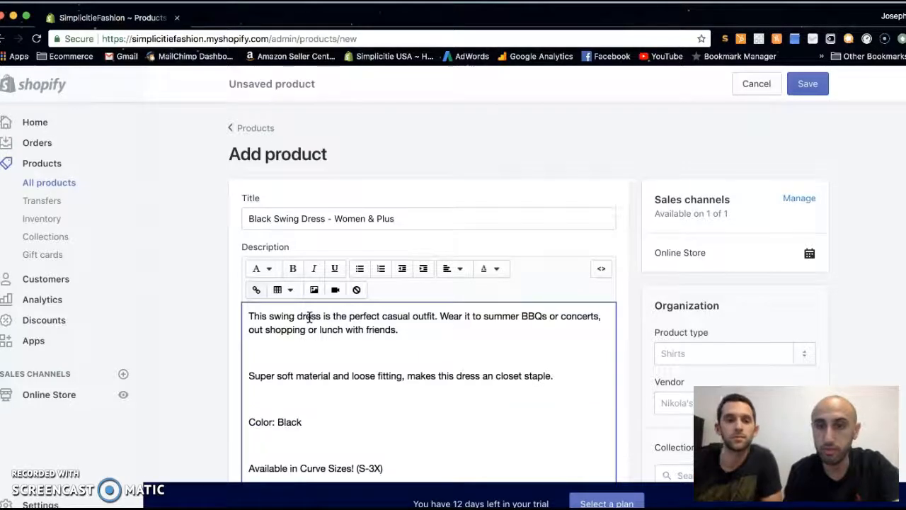
scroll(310, 316, down, 2)
scroll(310, 316, down, 3)
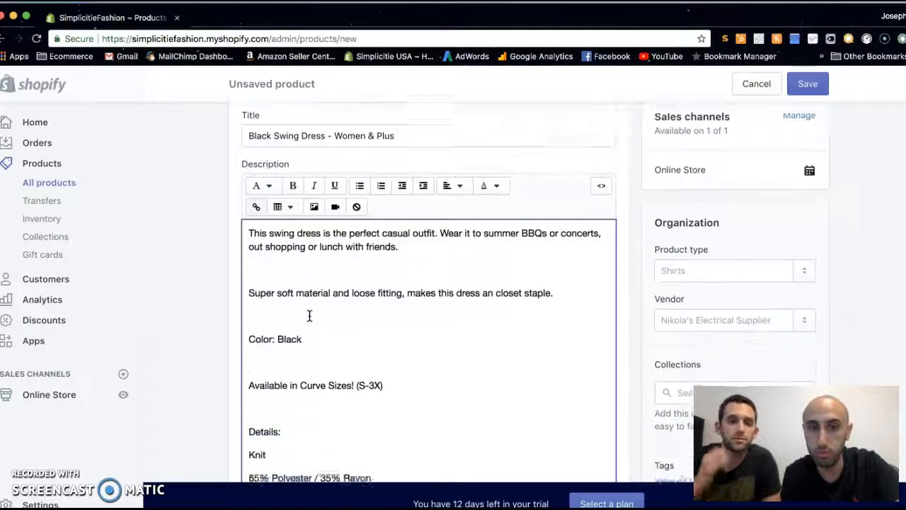
click(323, 257)
scroll(322, 257, up, 1)
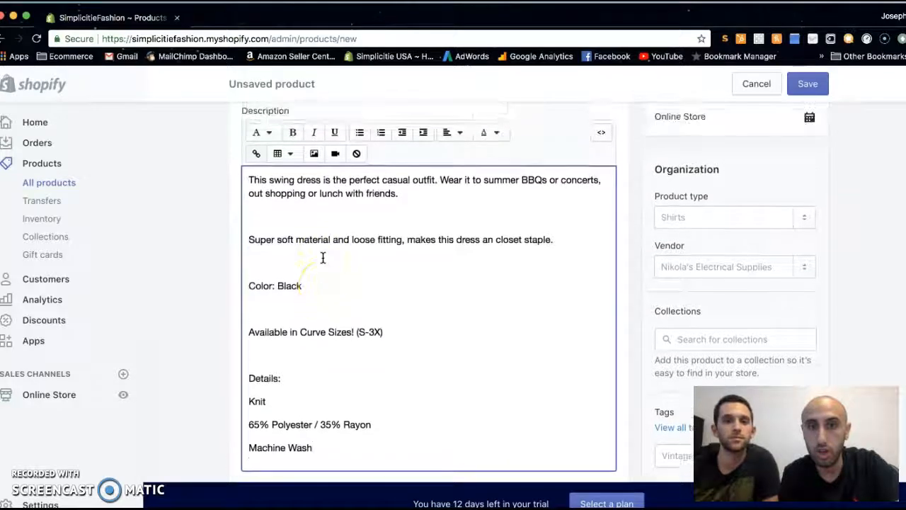
scroll(374, 210, down, 2)
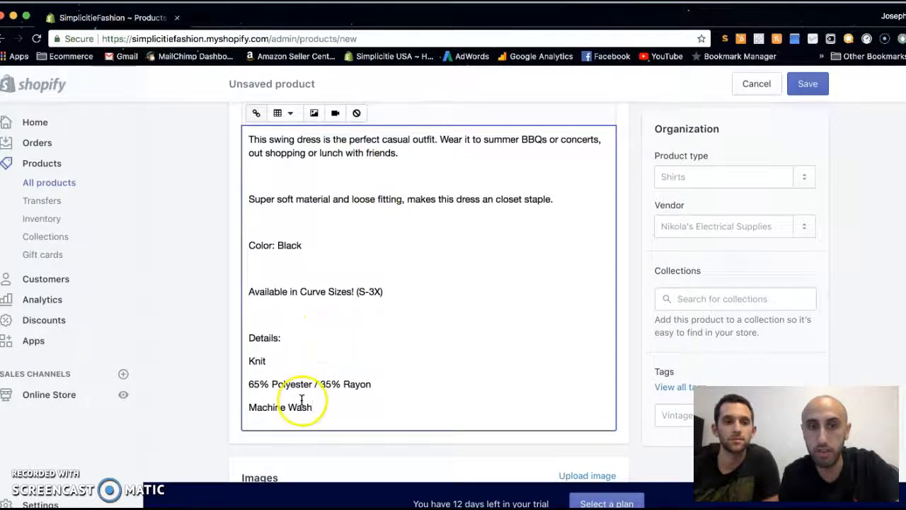
drag(320, 410, 251, 134)
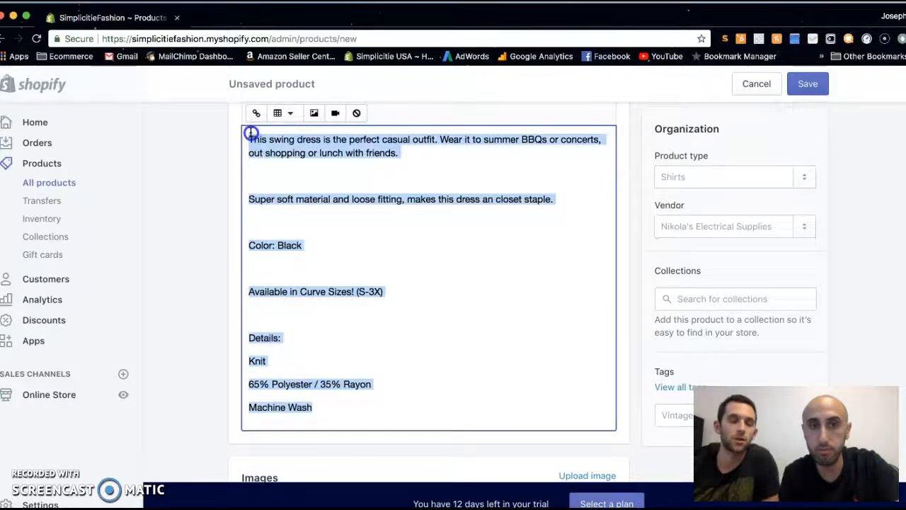
key(BackSpace)
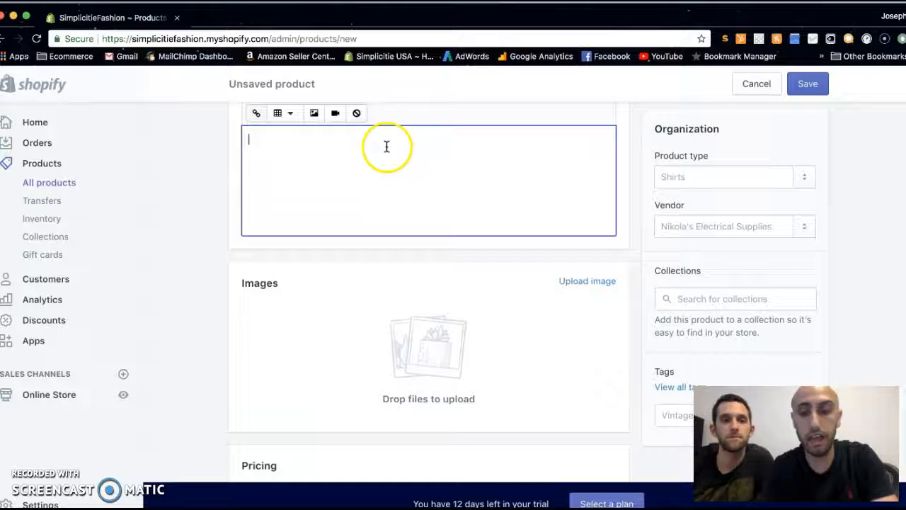
Start the product description with the heading line "- Description -".
text(- Desc)
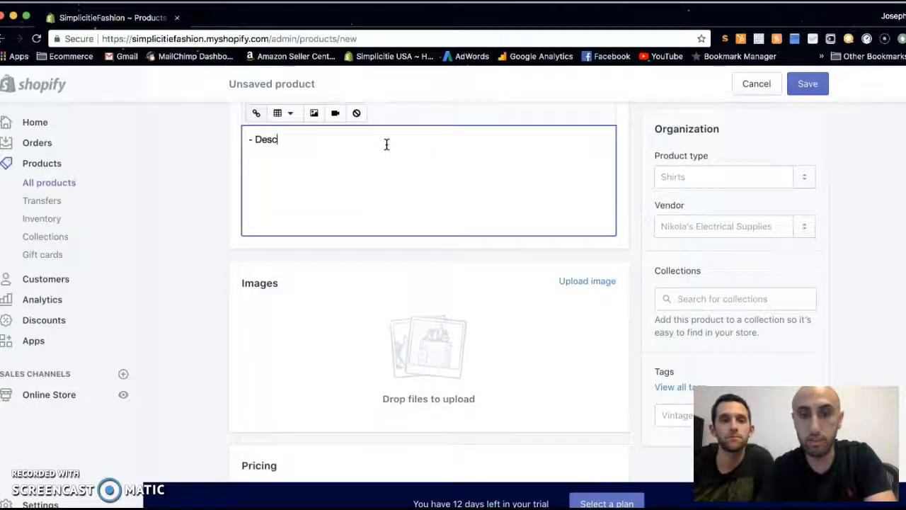
text(ription )
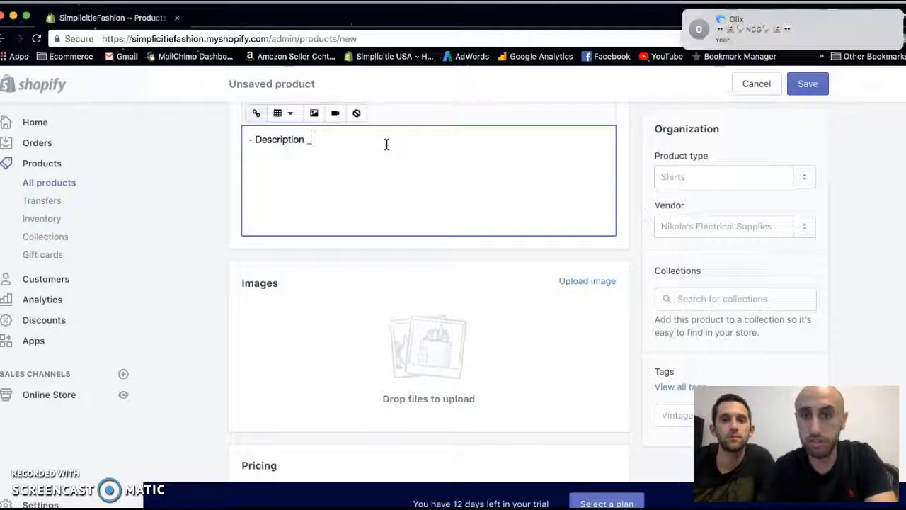
text(-)
key(Return)
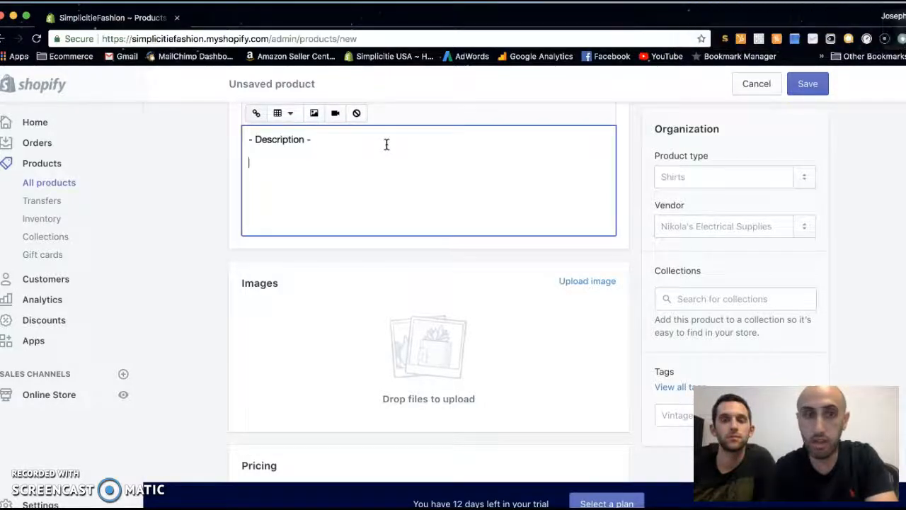
Enter the paragraph "With a free-flowing cut and versatile solid shade this stretch-kissed dress is a comfortable, easy-match foundation for off duty looks.".
text(Wi)
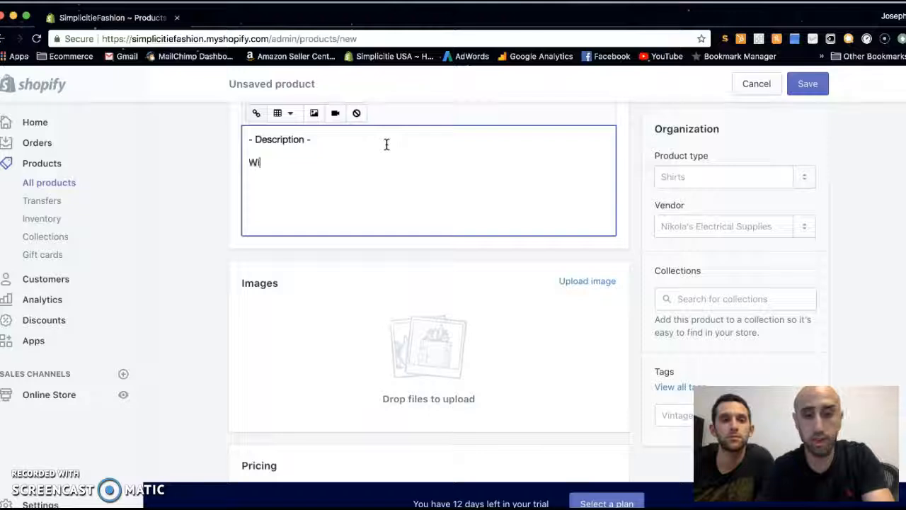
text(th a free-f)
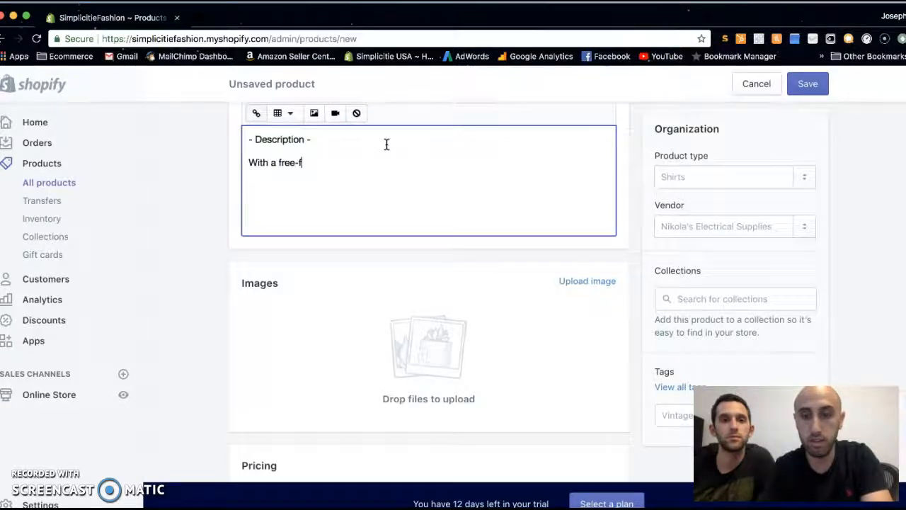
text(lowing cut and versatile)
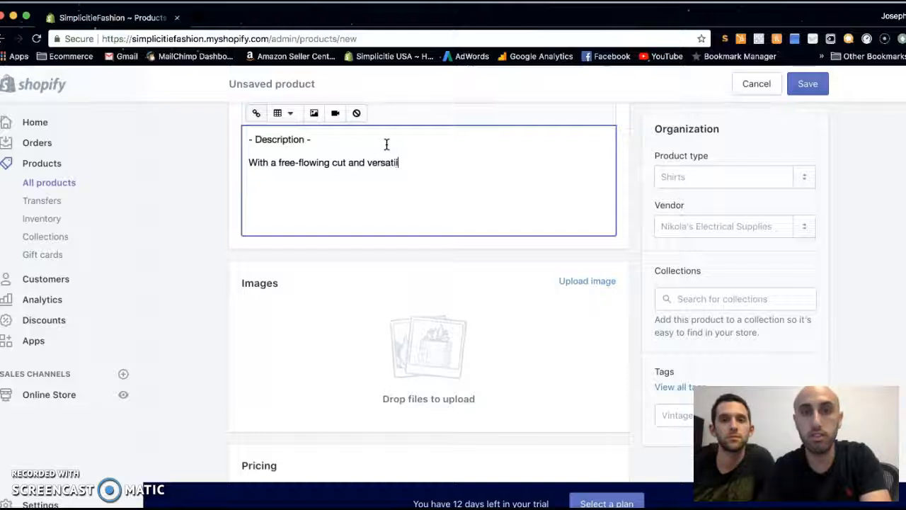
text( sol)
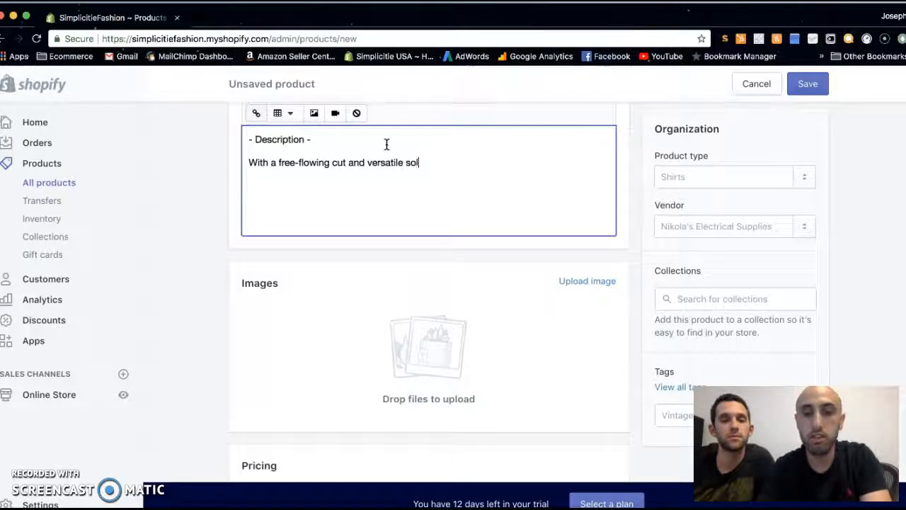
text(id shade th)
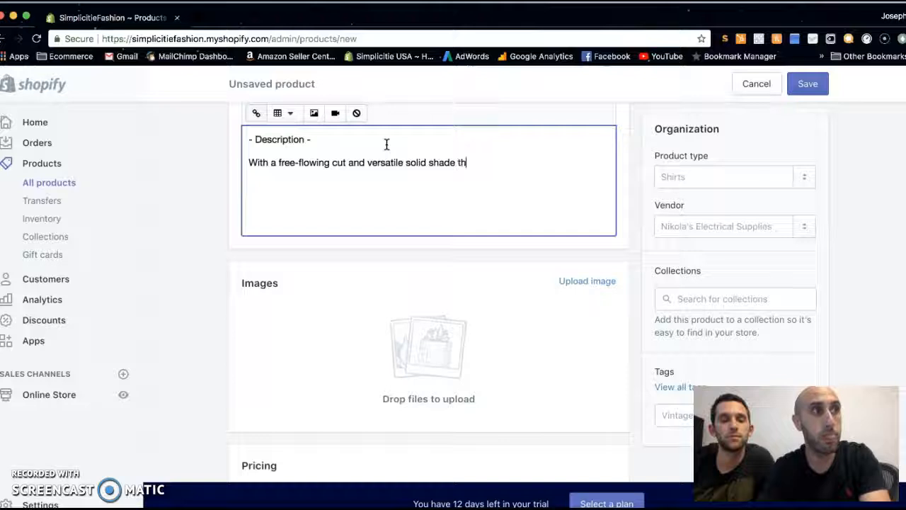
text(is stretch)
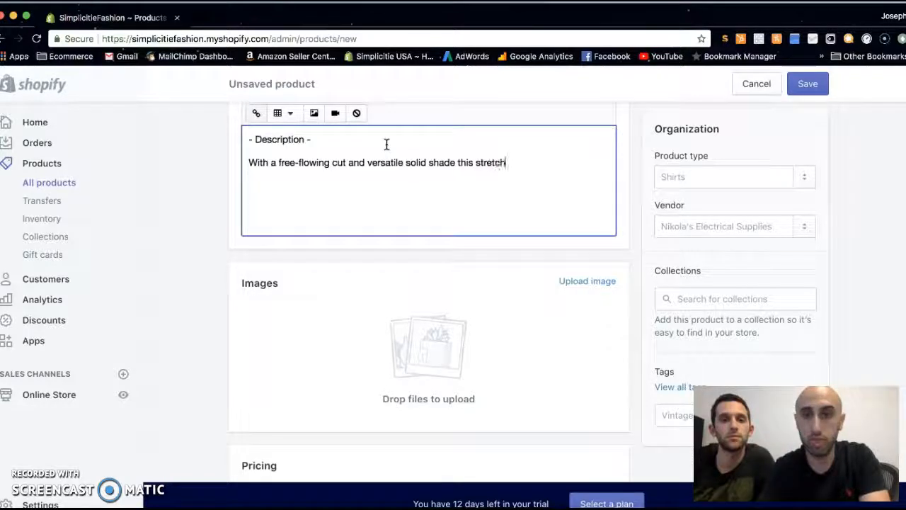
text(-kissed )
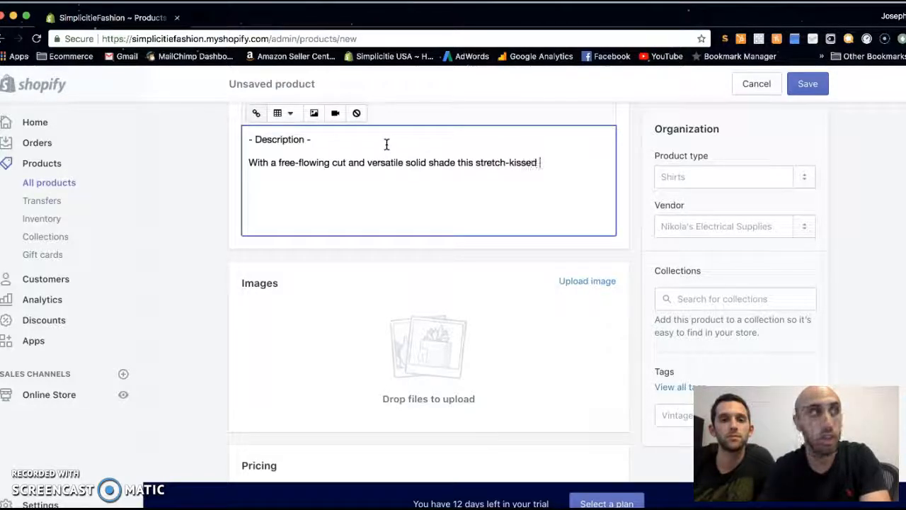
text(dress is a comfort)
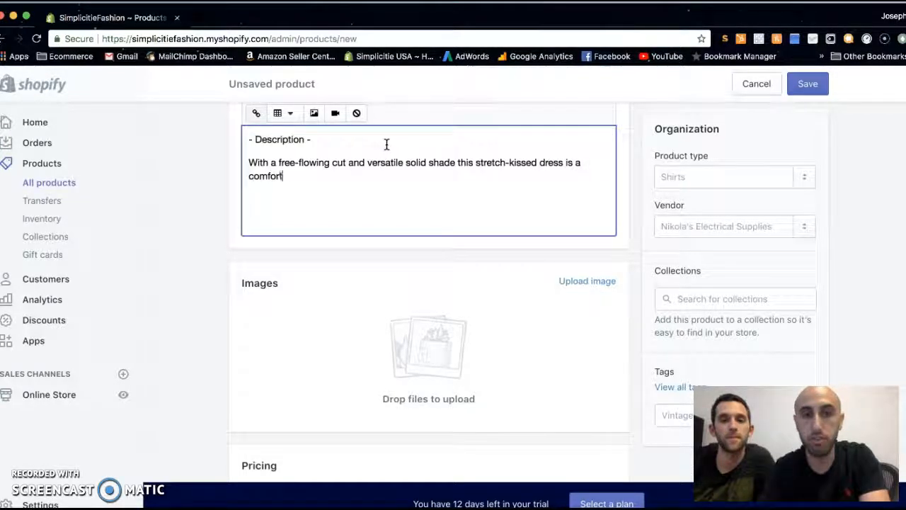
text(able, easy-matc)
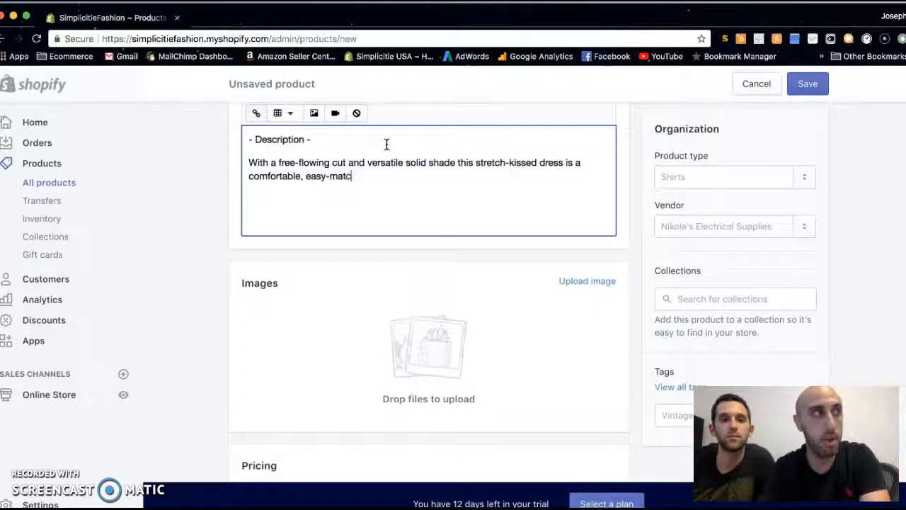
text(h foundation for off duty loo)
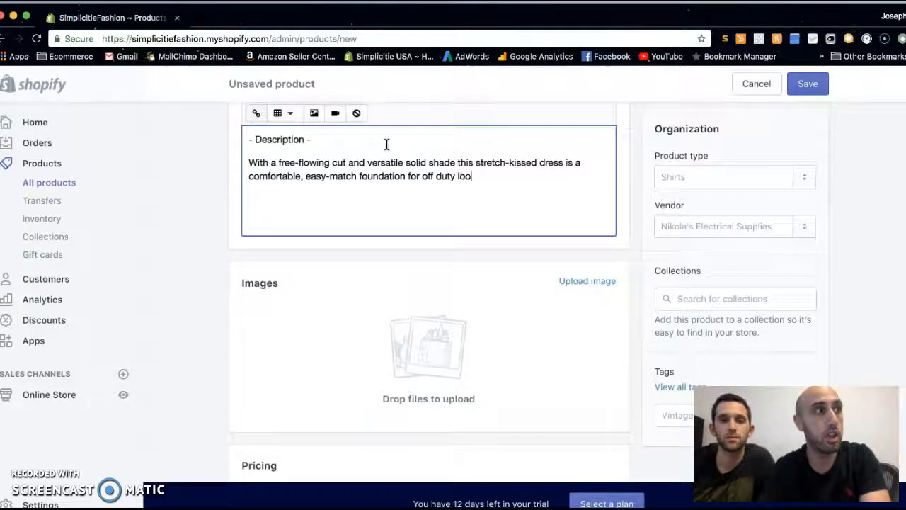
text(ks.)
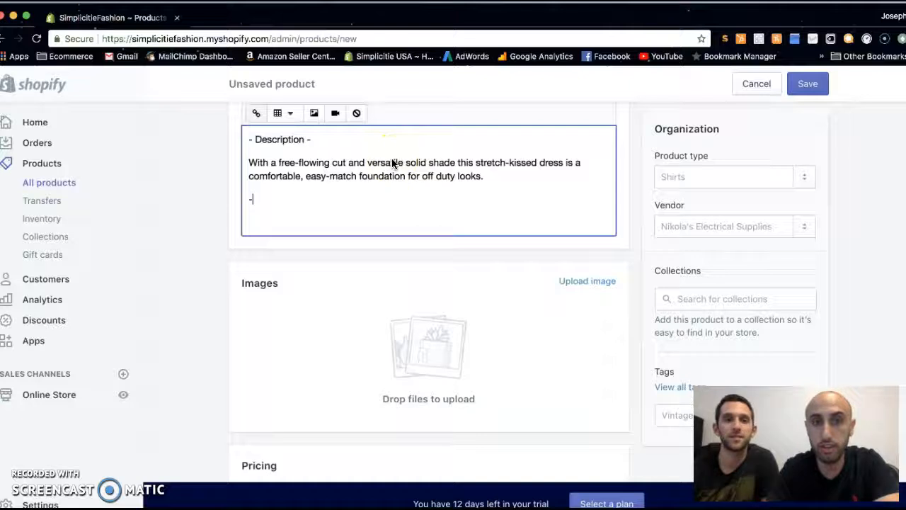
Add the heading line "- Details -" below the description paragraph, with a new line after it.
text(etails)
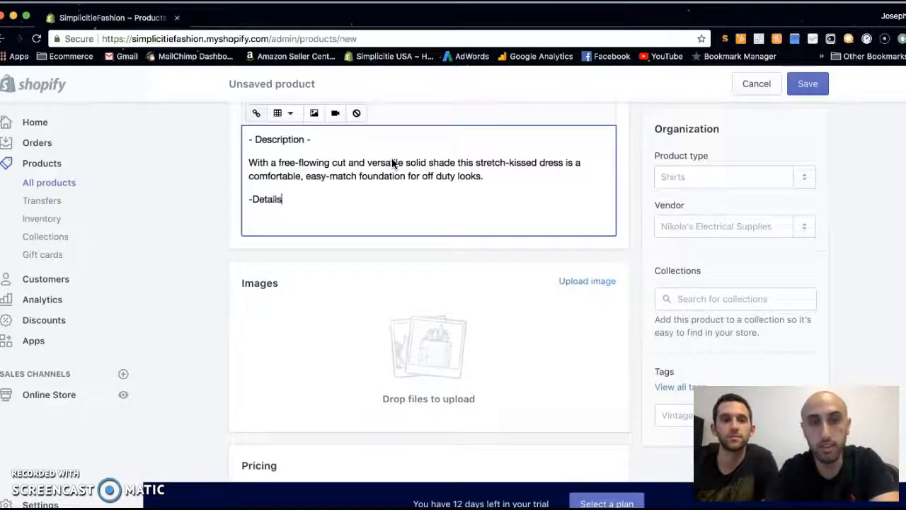
key(Left)
key(Left)
key(Left)
key(Left)
key(Left)
key(Left)
key(Left)
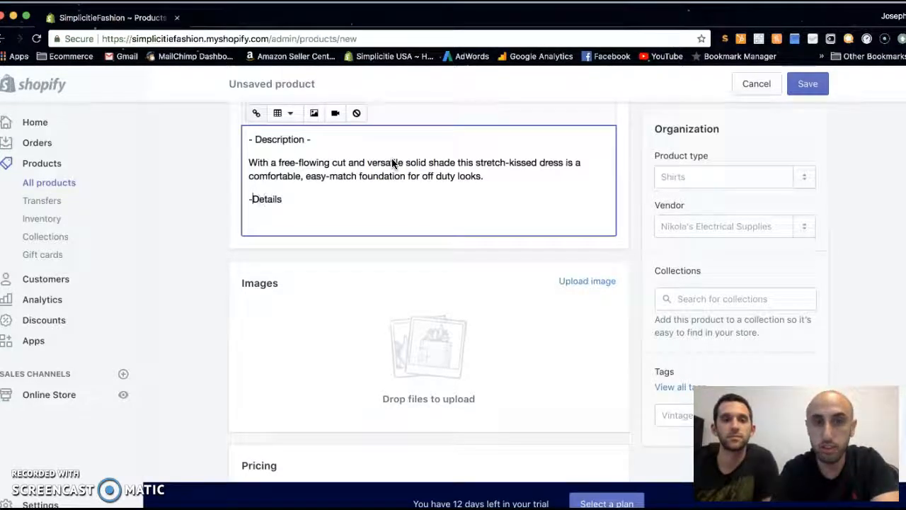
key(Right)
key(Right)
key(Right)
key(Right)
key(Right)
key(Right)
key(Right)
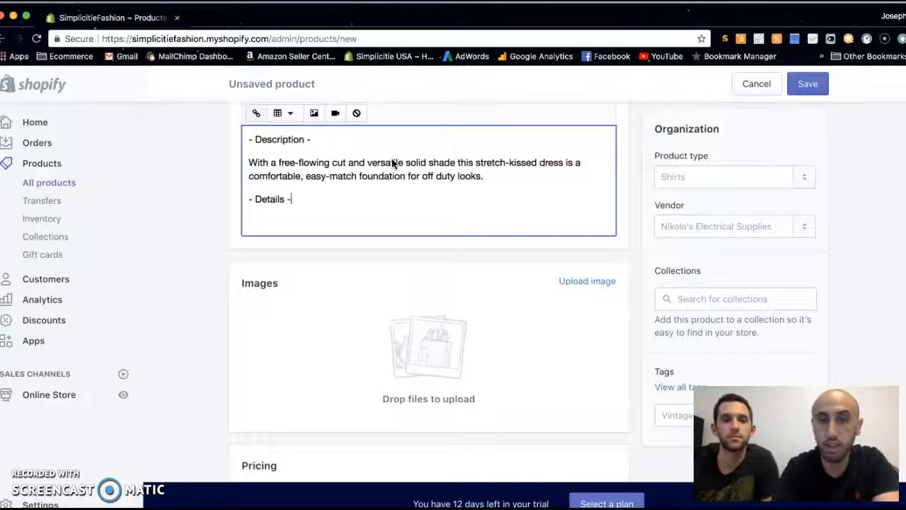
text(-)
key(Return)
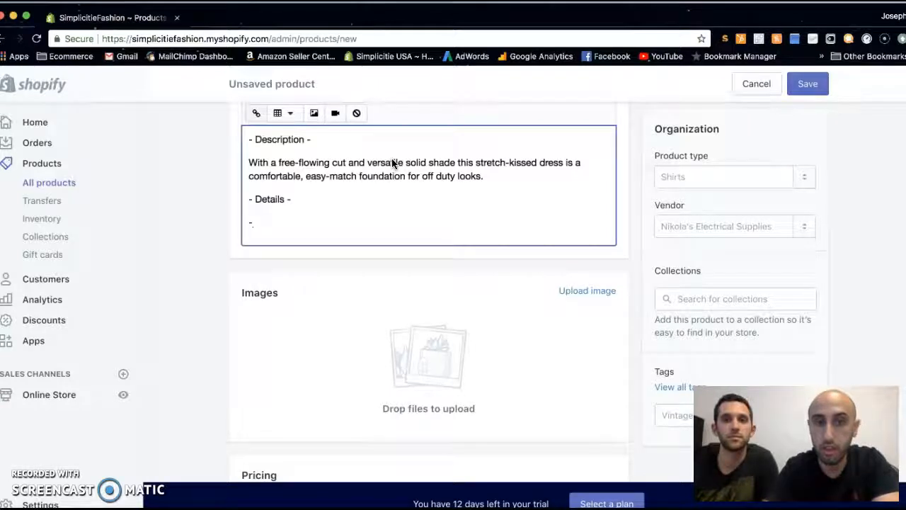
Turn the line under the Details heading into a bulleted list item and remove its leading dash.
scroll(392, 163, up, 2)
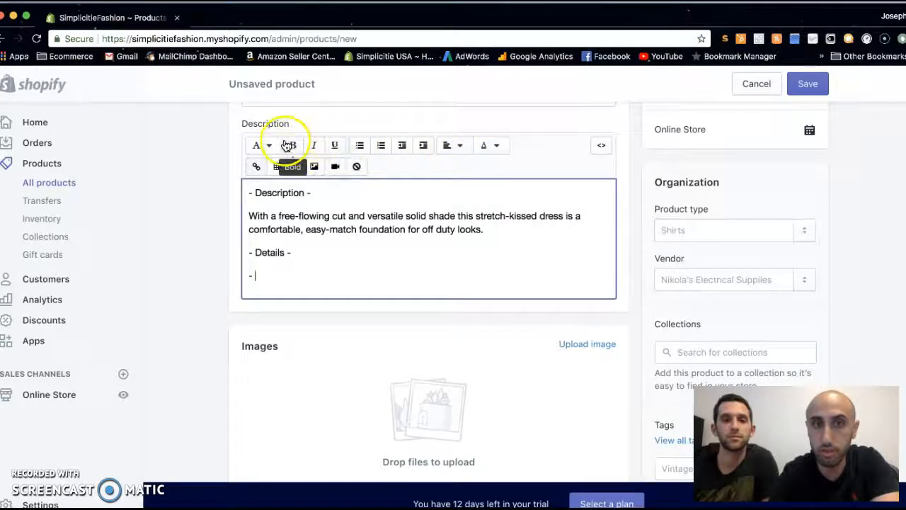
click(358, 147)
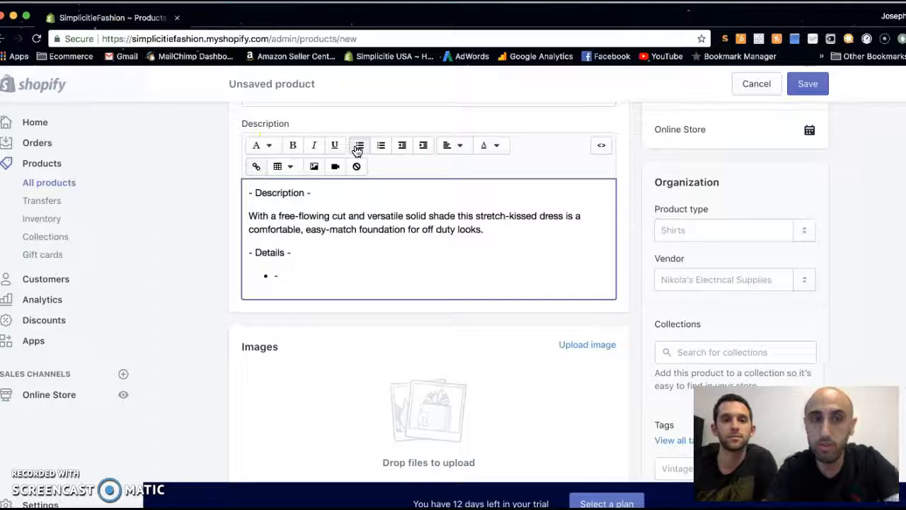
key(BackSpace)
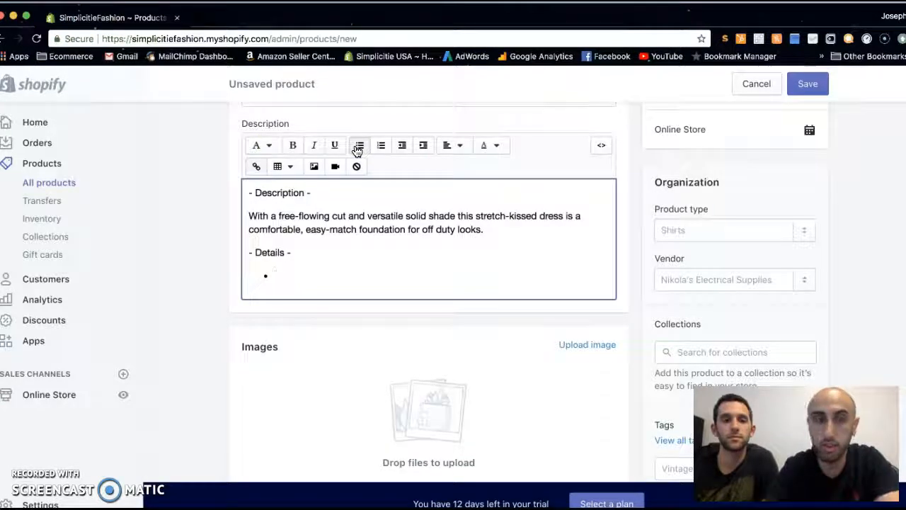
Fill the Details bulleted list with the items "Black", "Knit" and "95% Rayon, 5% Spandex".
text(Black)
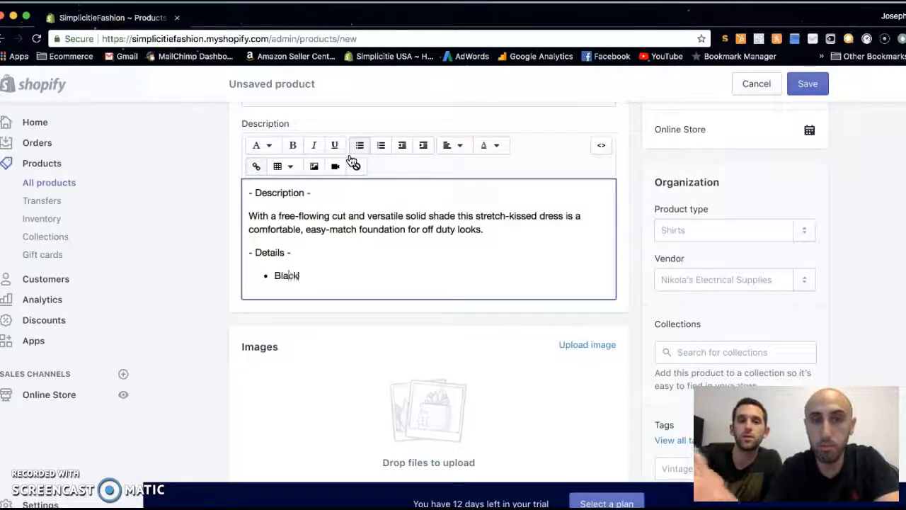
key(Return)
text(Knit)
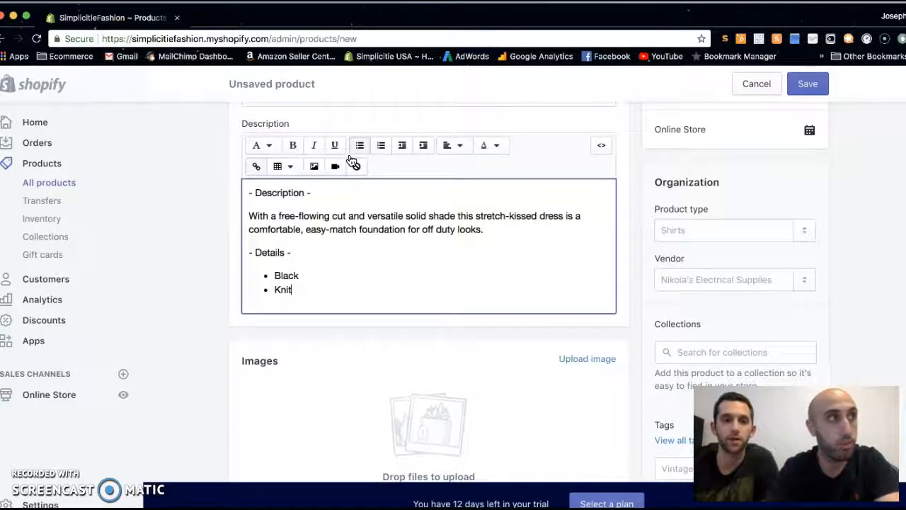
key(Return)
text(95% Rayon)
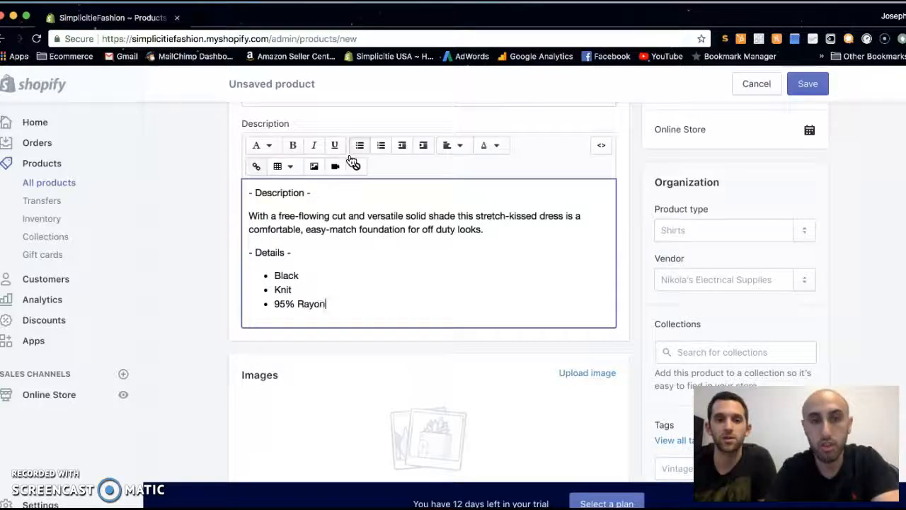
text(, 5% S)
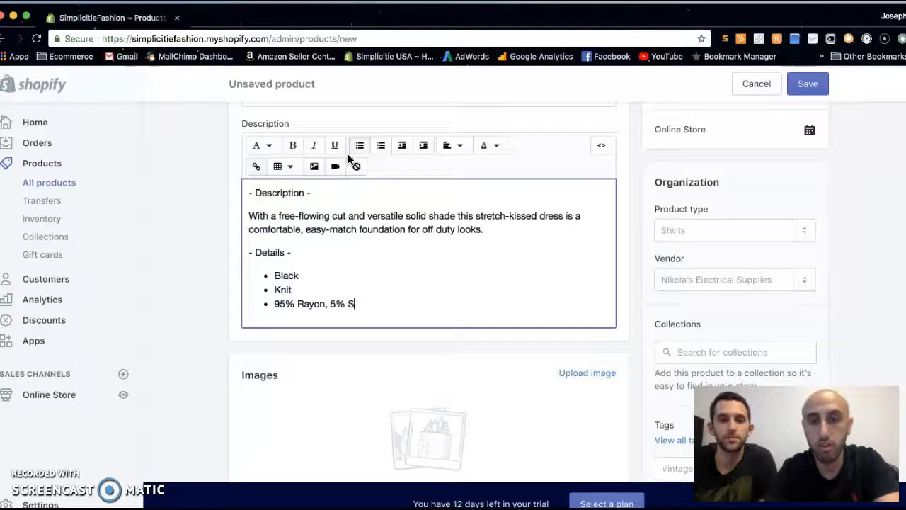
text(pandex)
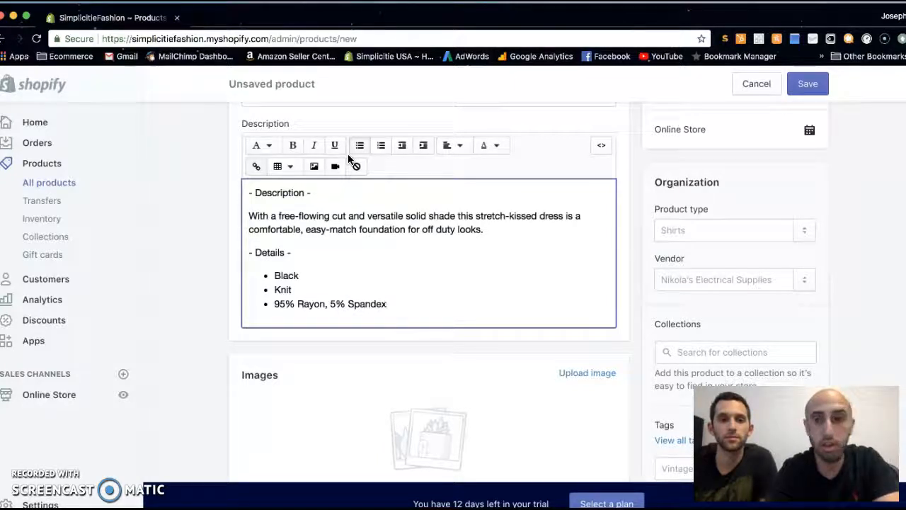
Add the bullets "Machine Wash" and "Made in USA" to the Details list, and end the list with a new plain line.
key(Return)
text(Machine Wash)
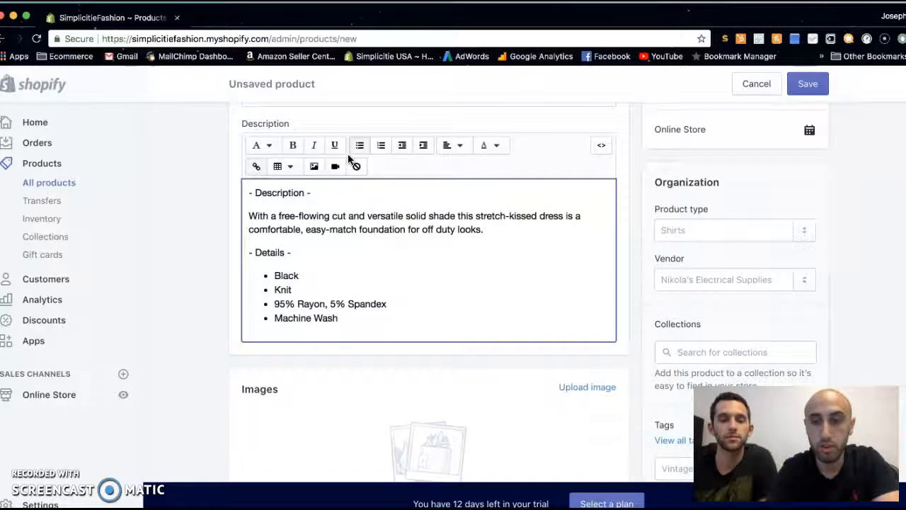
key(Return)
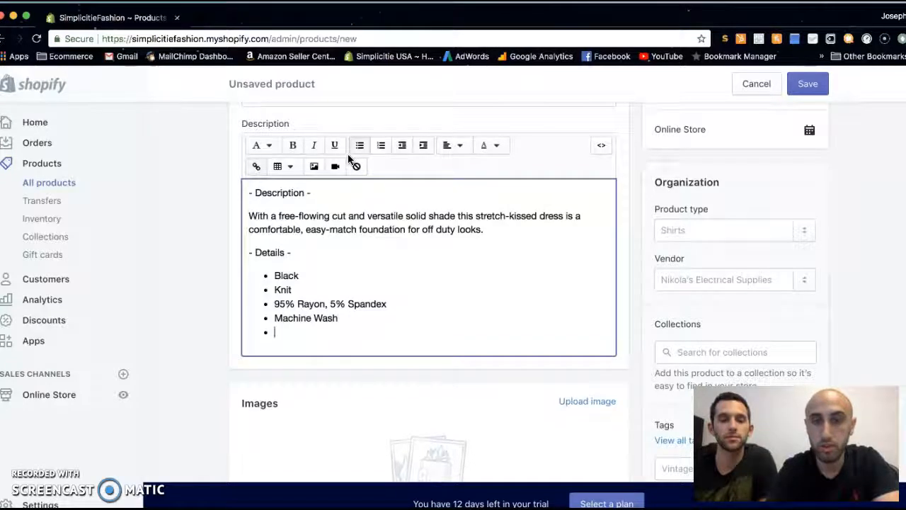
text(Made in USA)
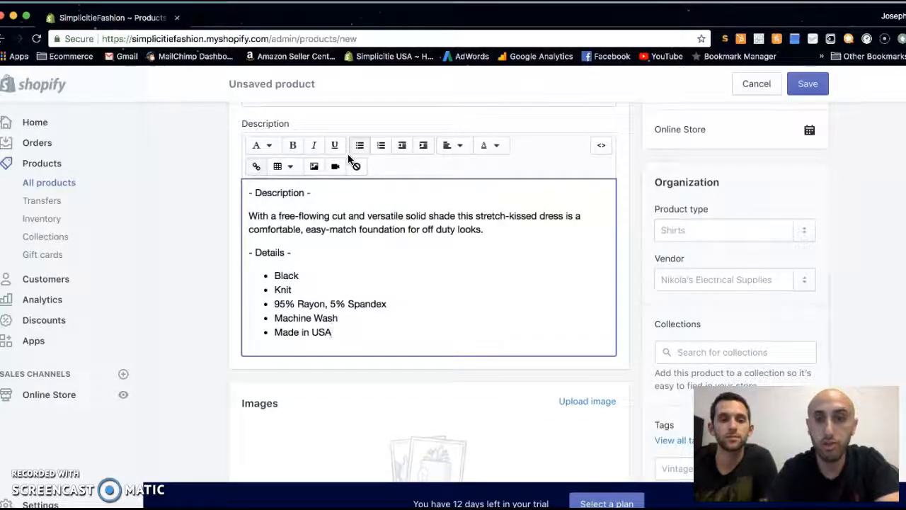
key(Return)
key(Return)
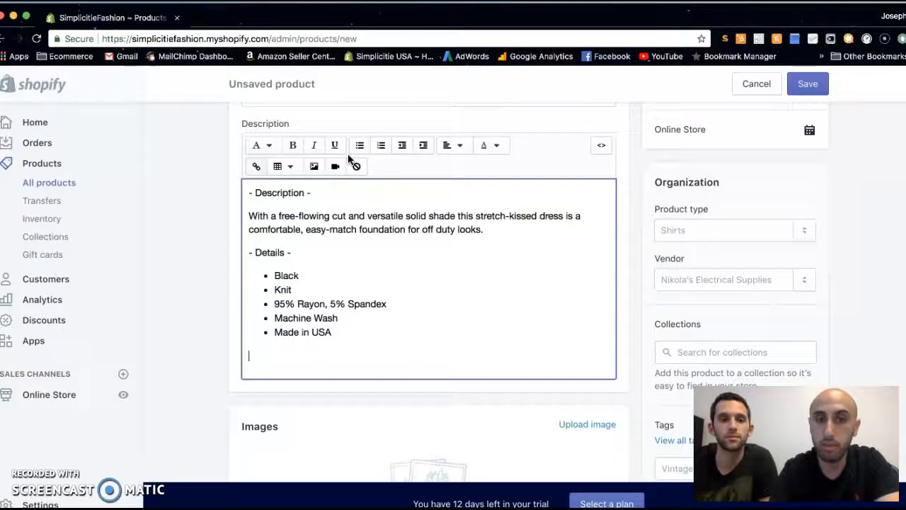
Add the heading line "- Our Promise -" below the Details list, with a new line after it.
text(Our Promise)
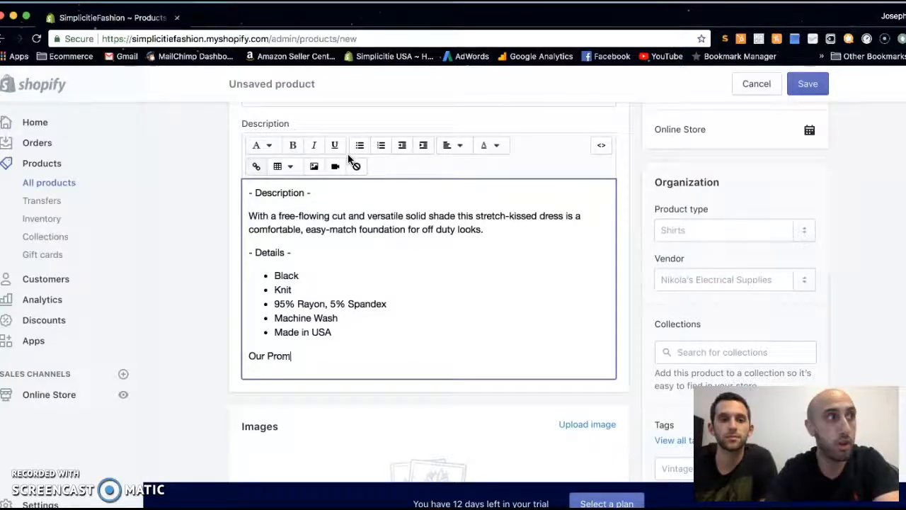
key(Left)
key(Left)
key(Left)
key(Left)
key(Left)
key(Left)
key(Left)
text(-)
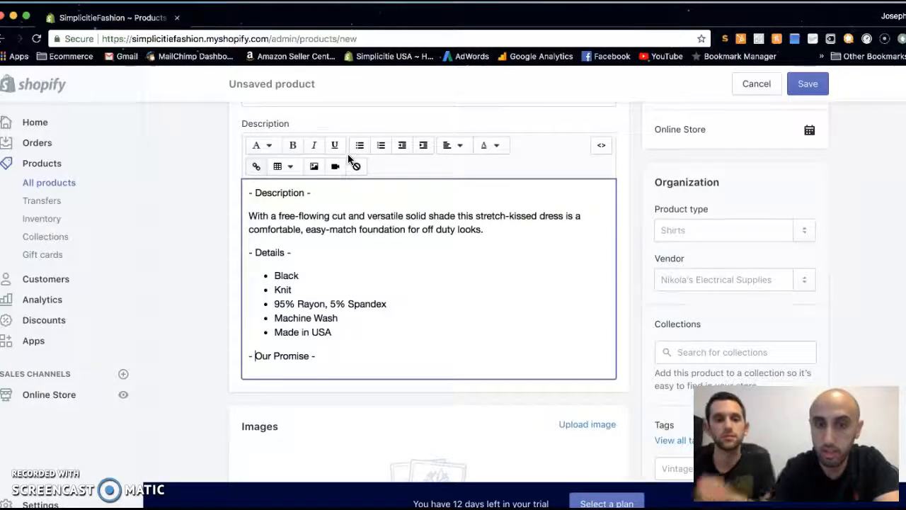
key(End)
key(Return)
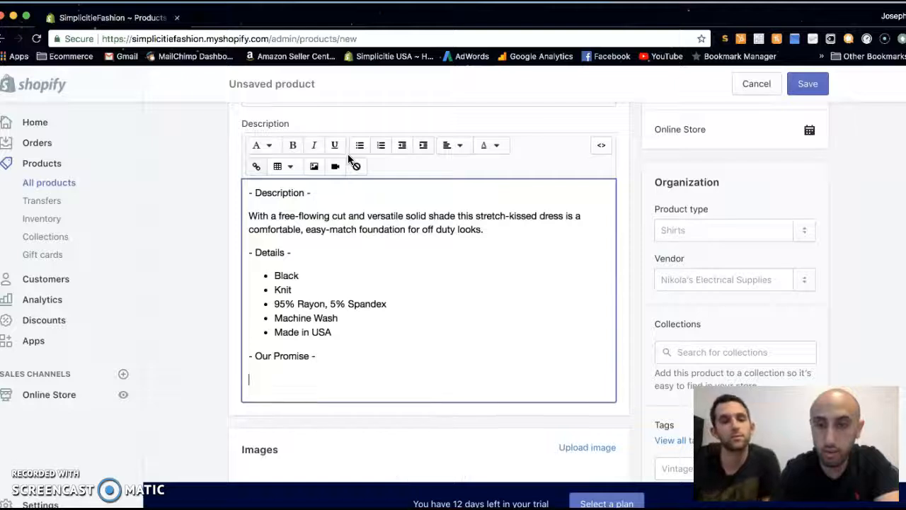
Enter the sentence "All orders placed before 11:00 AM PST will be shipped same day!" under the Our Promise heading.
text(All orders placed fo)
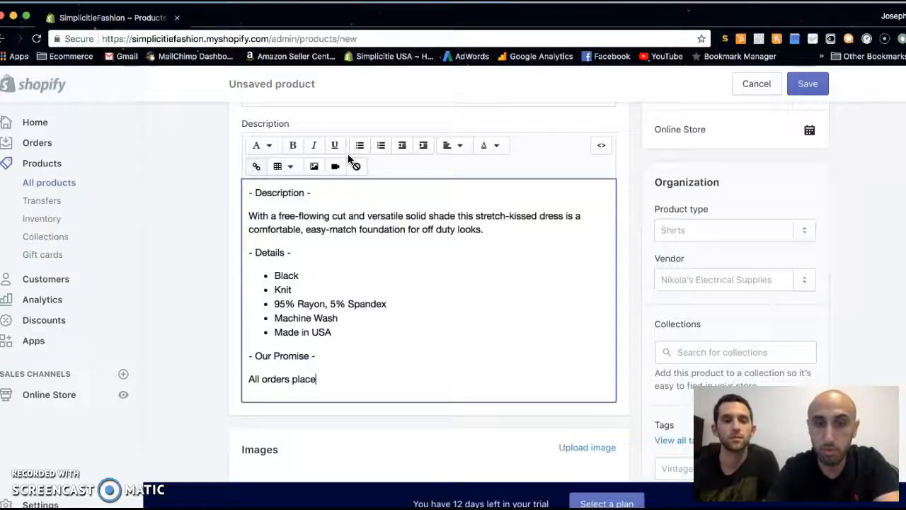
key(BackSpace)
key(BackSpace)
text(vb)
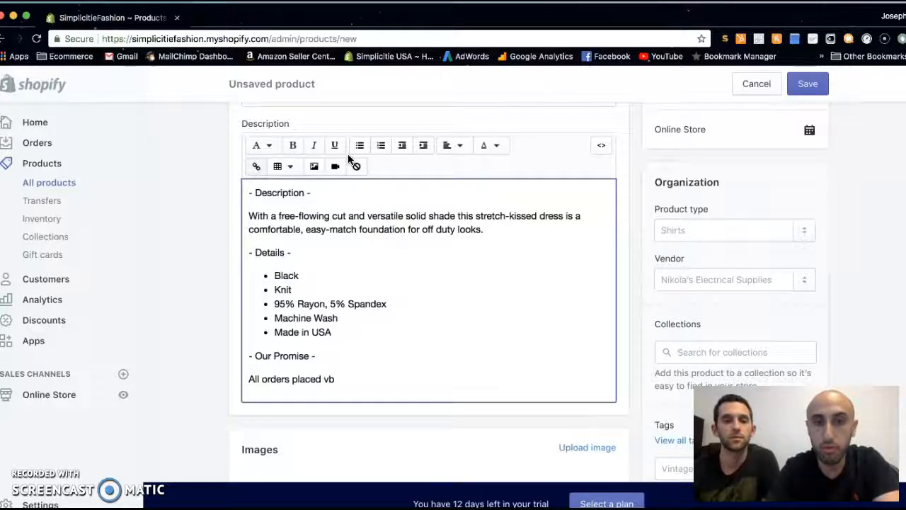
text(efvbefo)
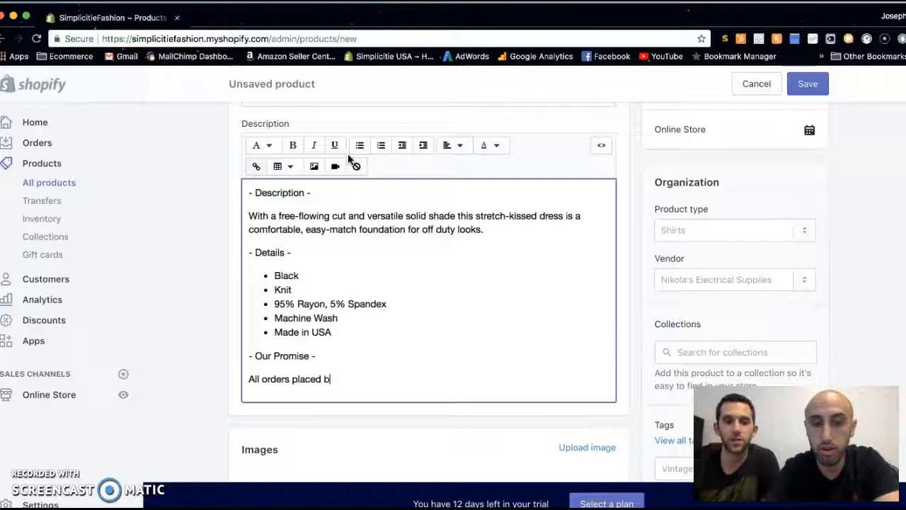
text(re 11:00 AM)
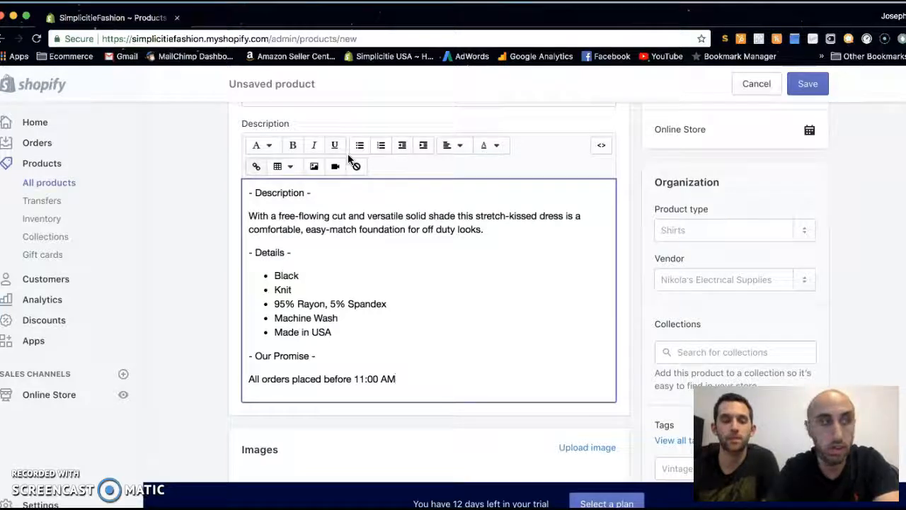
text( PS)
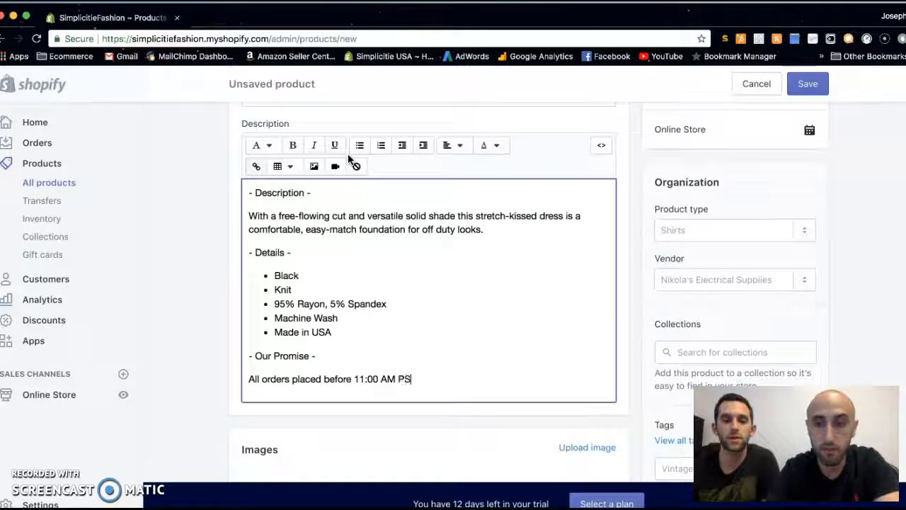
text(T will be shipped same day!)
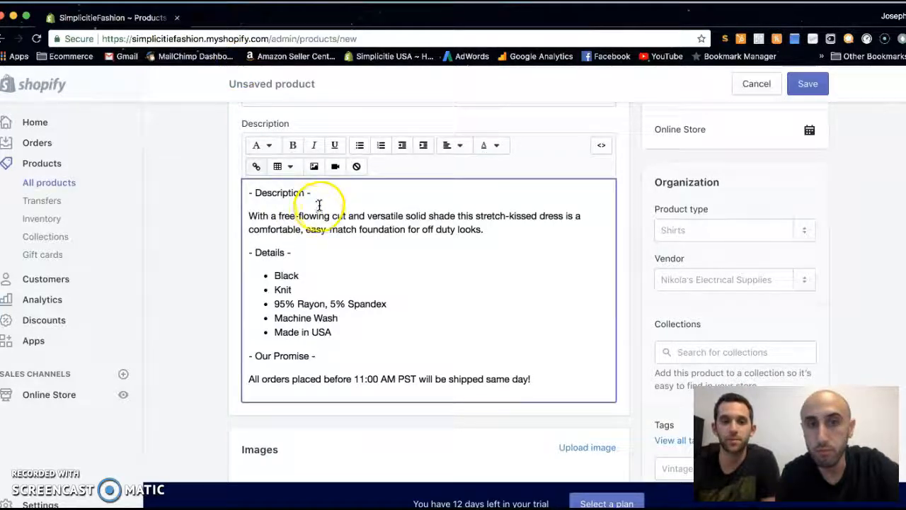
Make the Description, Details and Our Promise heading lines bold, including their dashes, and clear the text selection.
drag(318, 194, 260, 186)
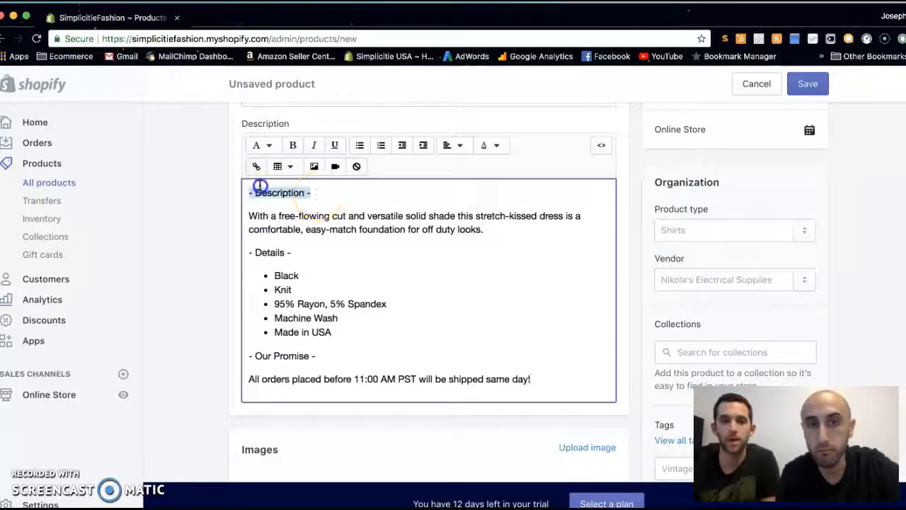
click(292, 145)
drag(298, 256, 247, 253)
click(292, 146)
drag(316, 355, 245, 356)
click(292, 145)
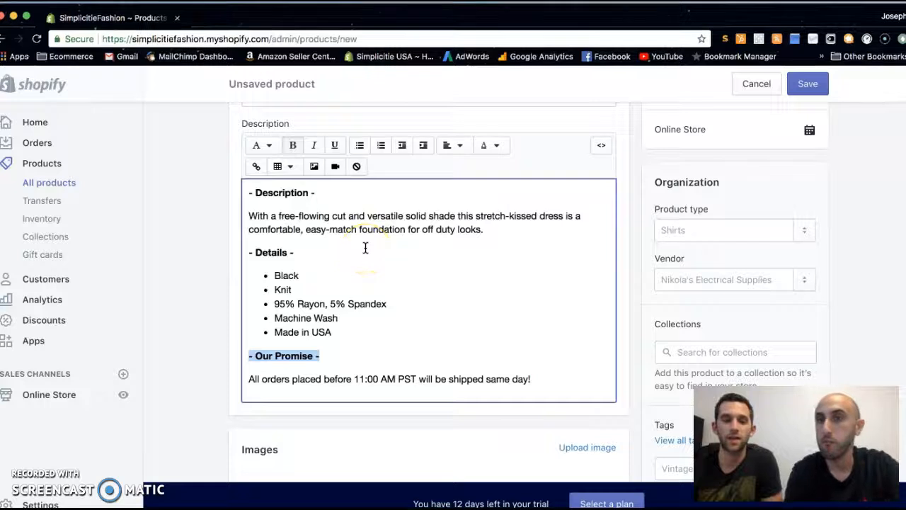
scroll(365, 247, up, 1)
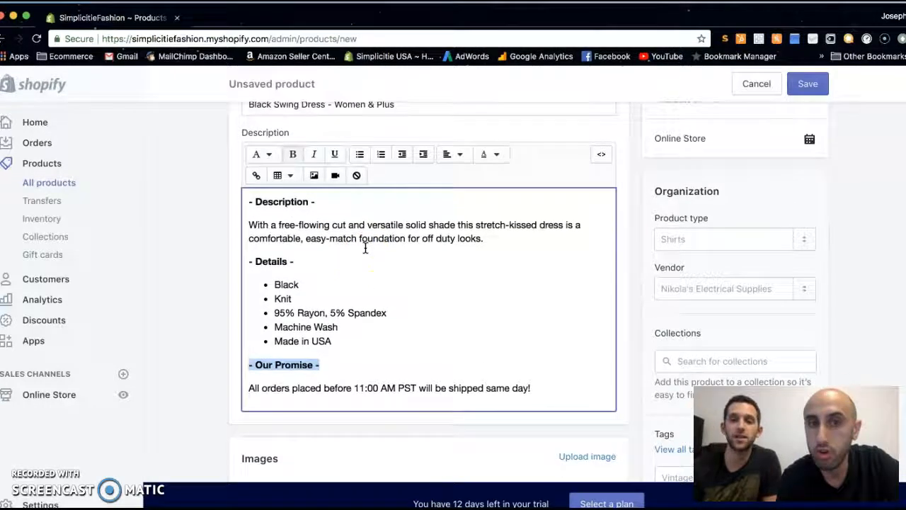
click(474, 313)
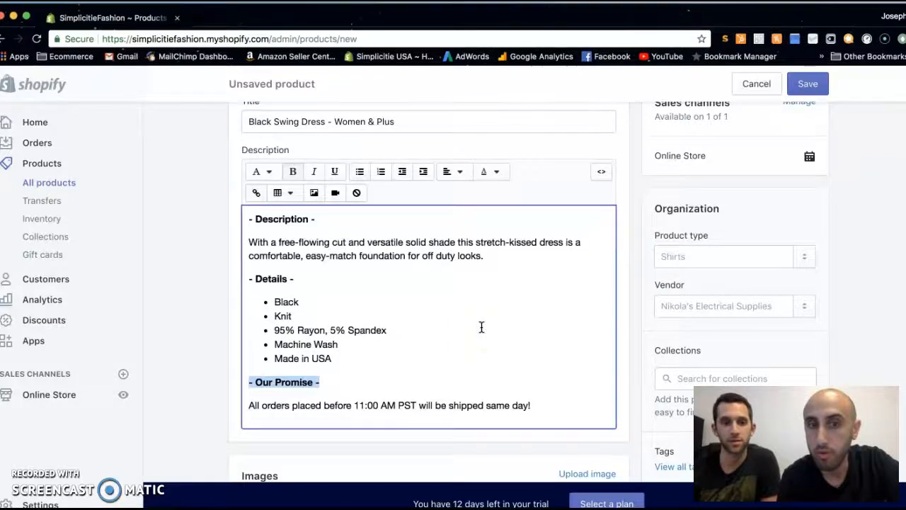
click(482, 327)
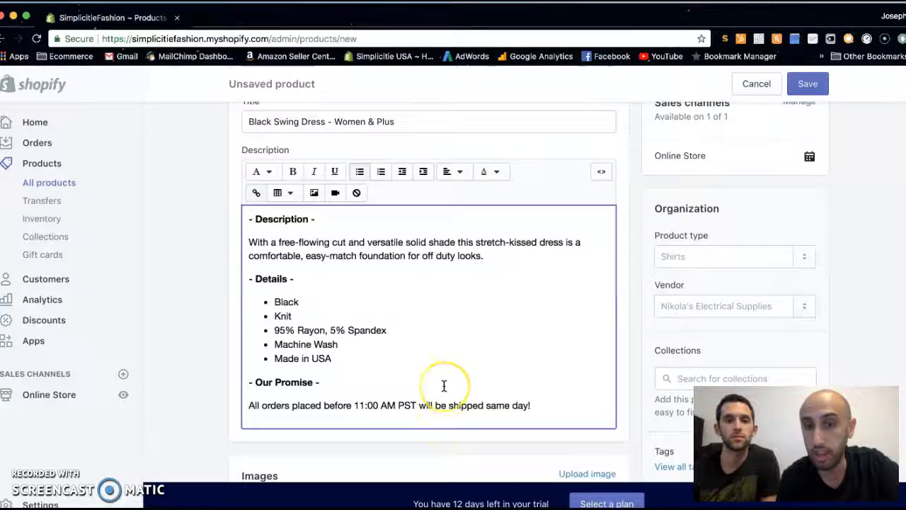
scroll(444, 385, down, 1)
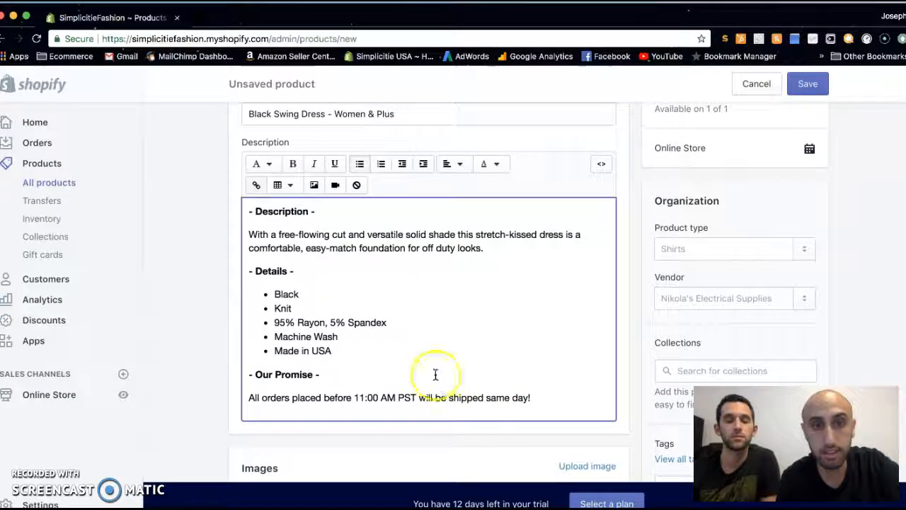
scroll(421, 353, up, 2)
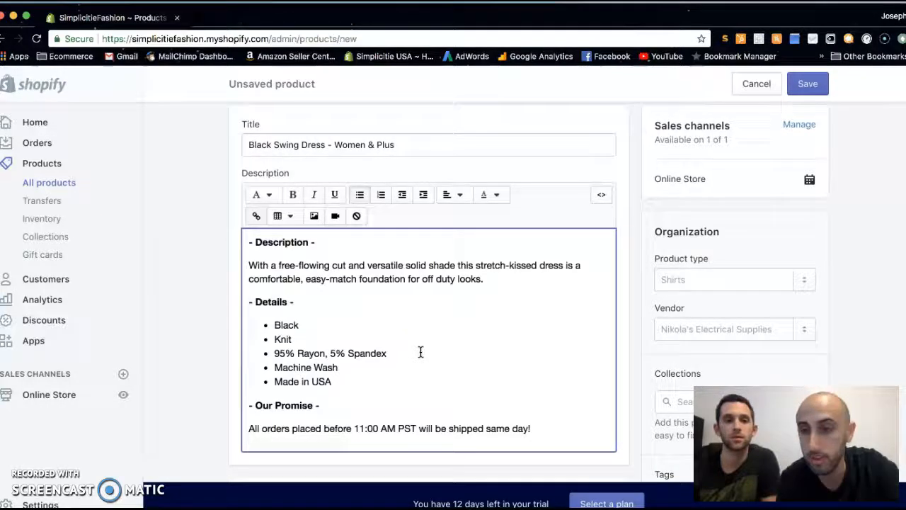
scroll(420, 352, down, 3)
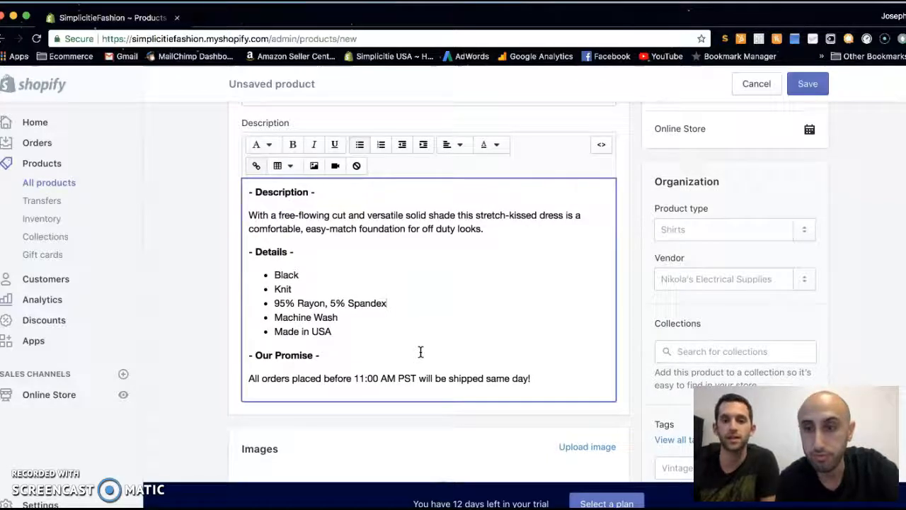
scroll(421, 352, down, 1)
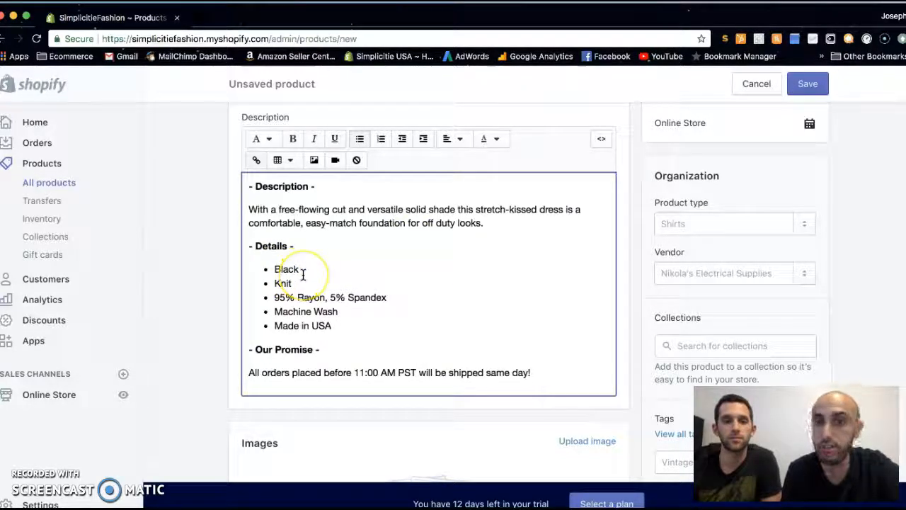
Start an image upload for the product and open the Black Dress folder on the Desktop.
scroll(303, 275, down, 2)
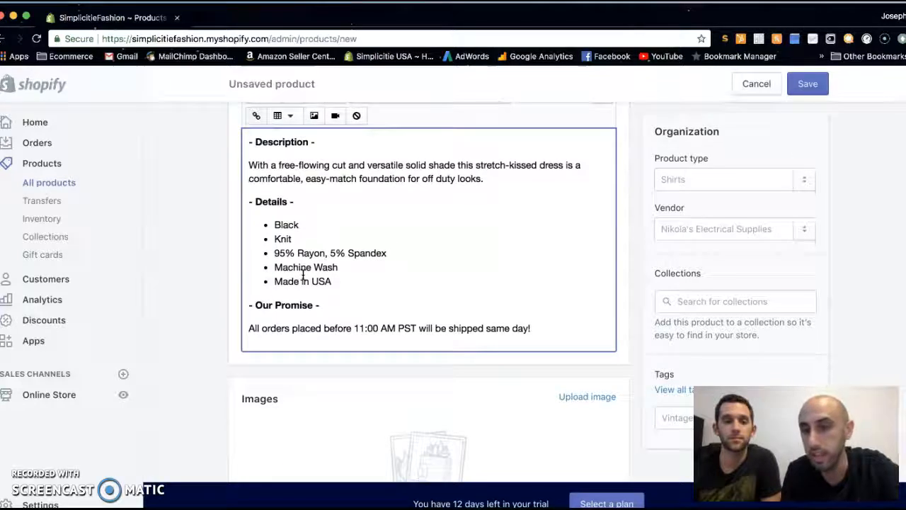
scroll(303, 274, down, 4)
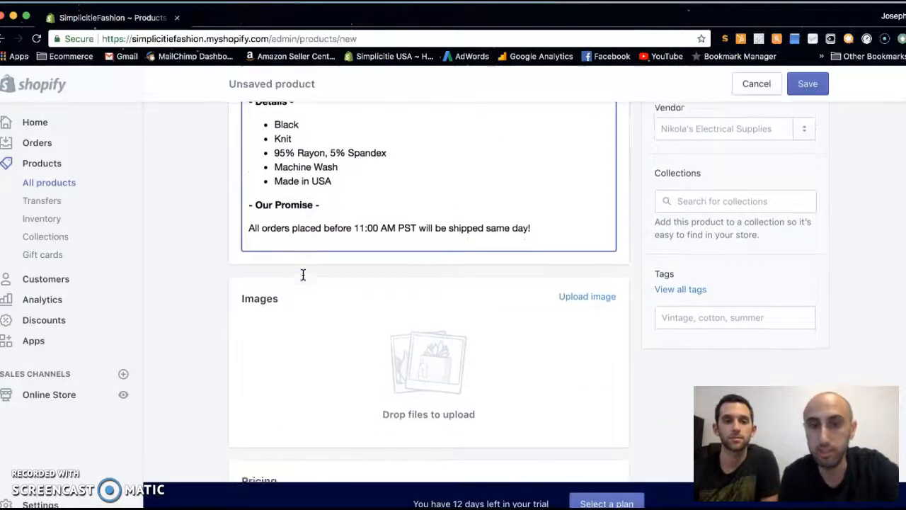
scroll(303, 275, down, 2)
click(587, 254)
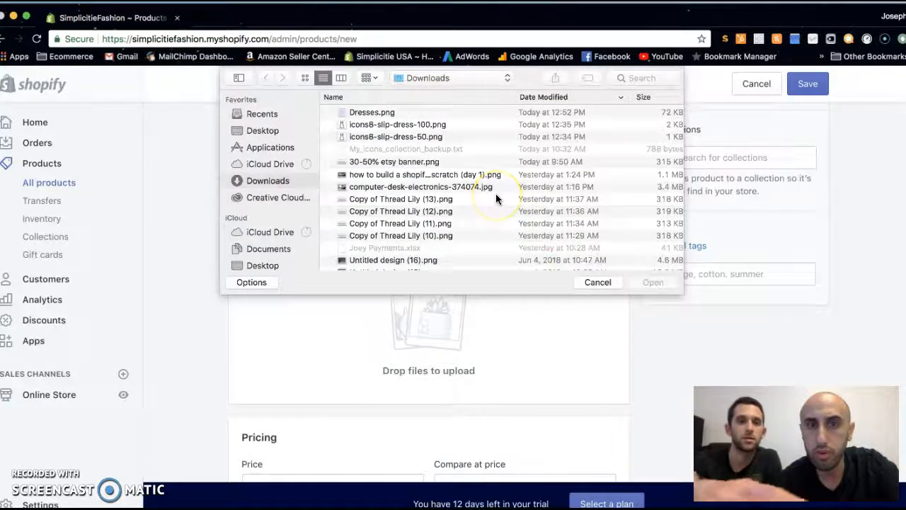
click(263, 131)
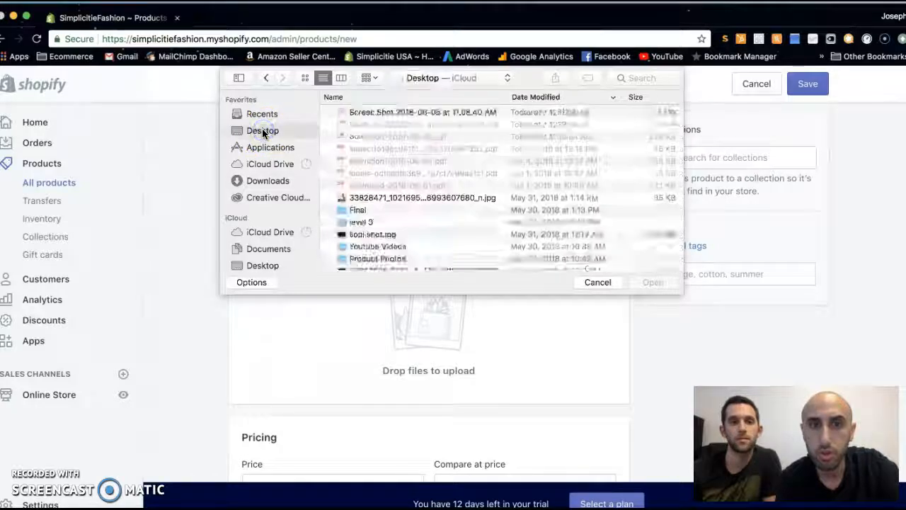
click(379, 112)
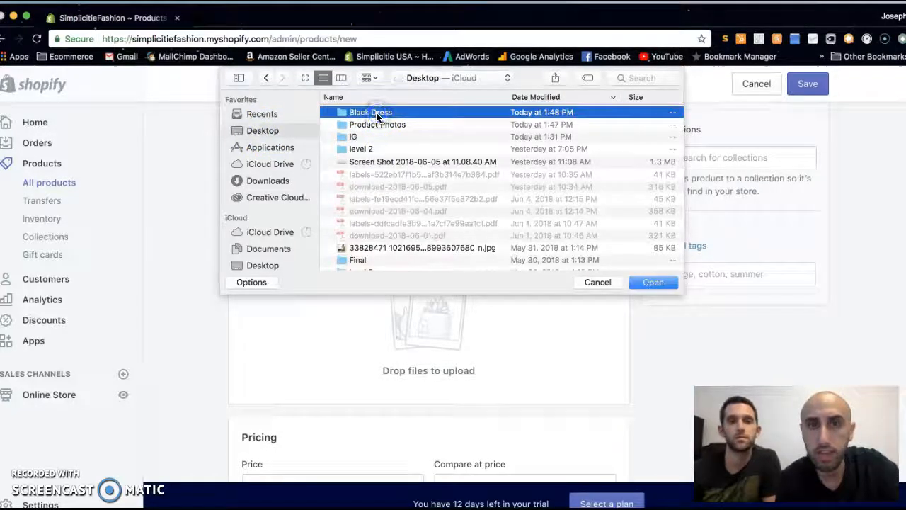
double_click(376, 113)
Open the Black Dress folder in the file chooser.
click(376, 111)
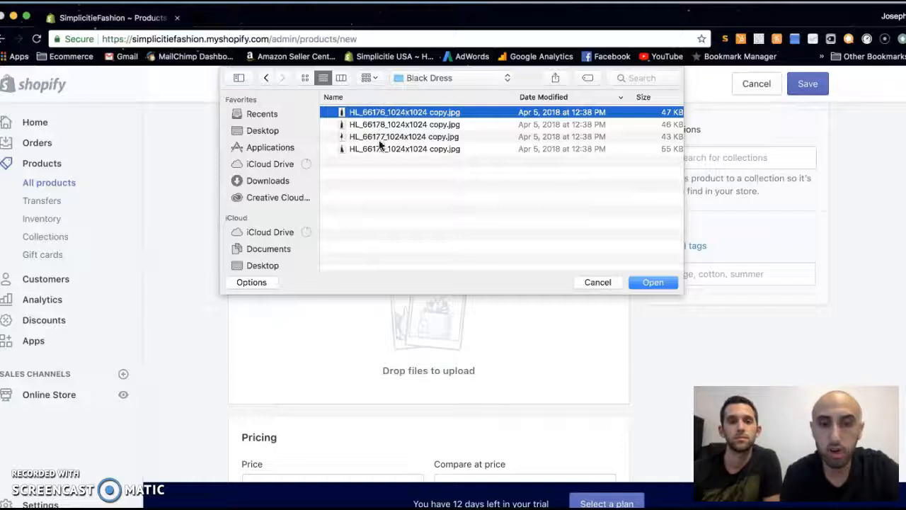
right_click(378, 147)
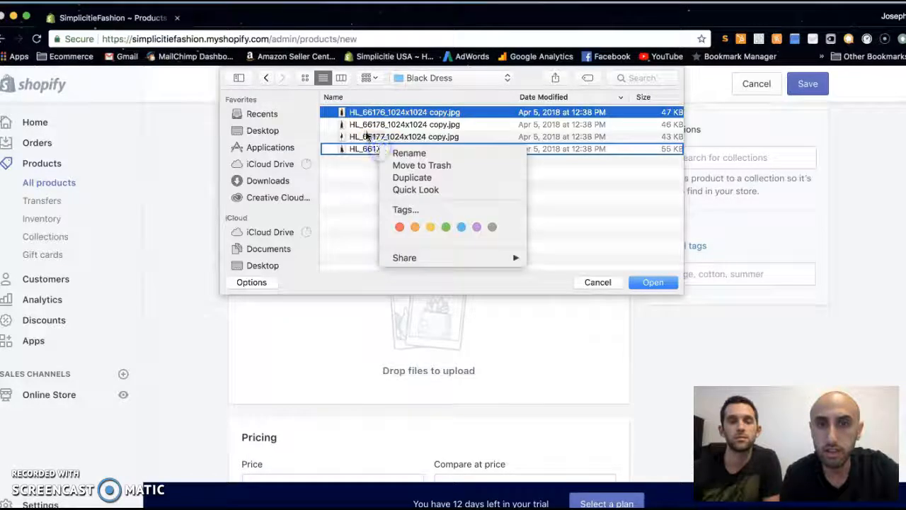
click(363, 126)
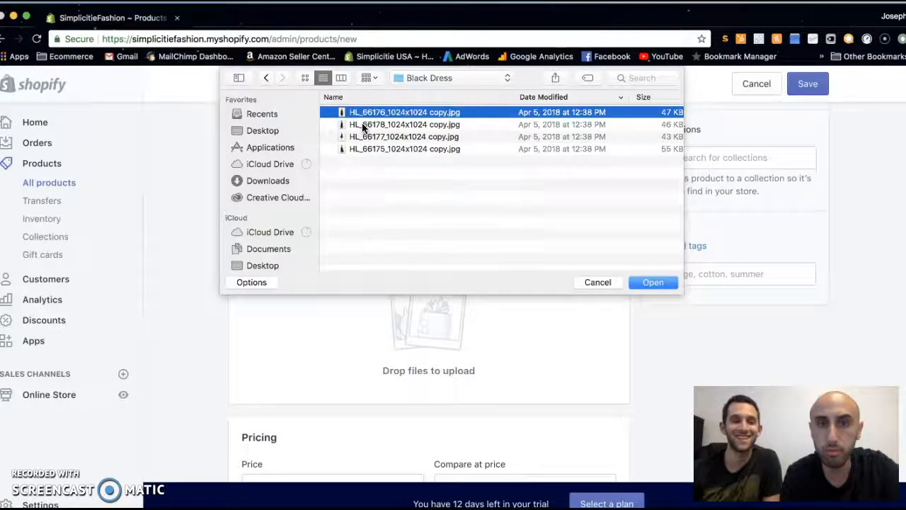
click(364, 126)
click(359, 112)
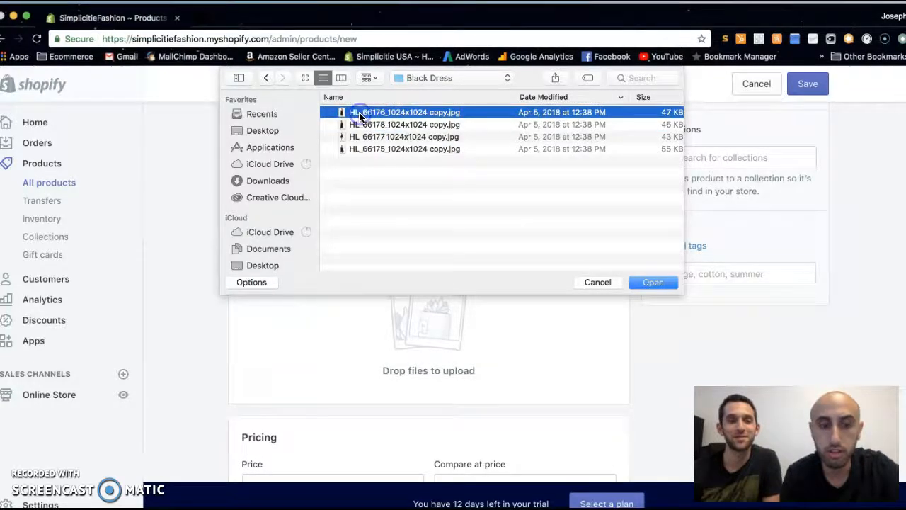
right_click(350, 148)
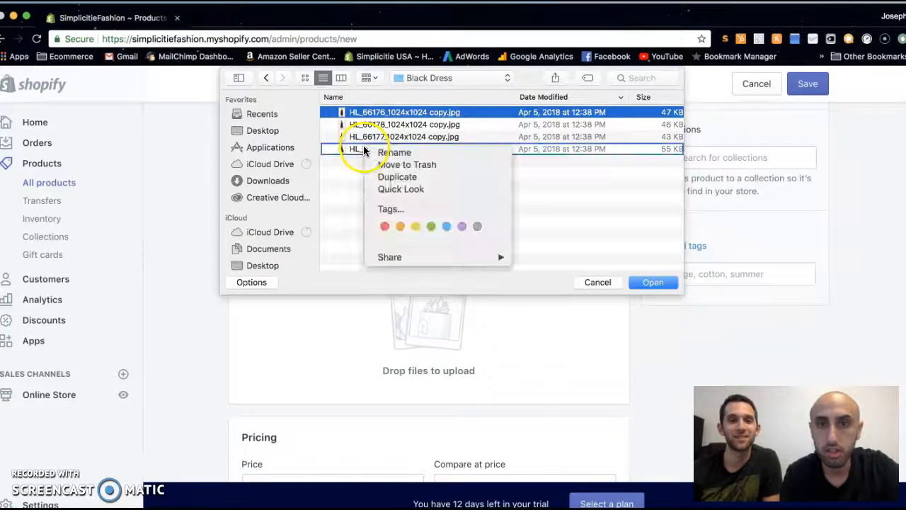
click(352, 138)
right_click(351, 134)
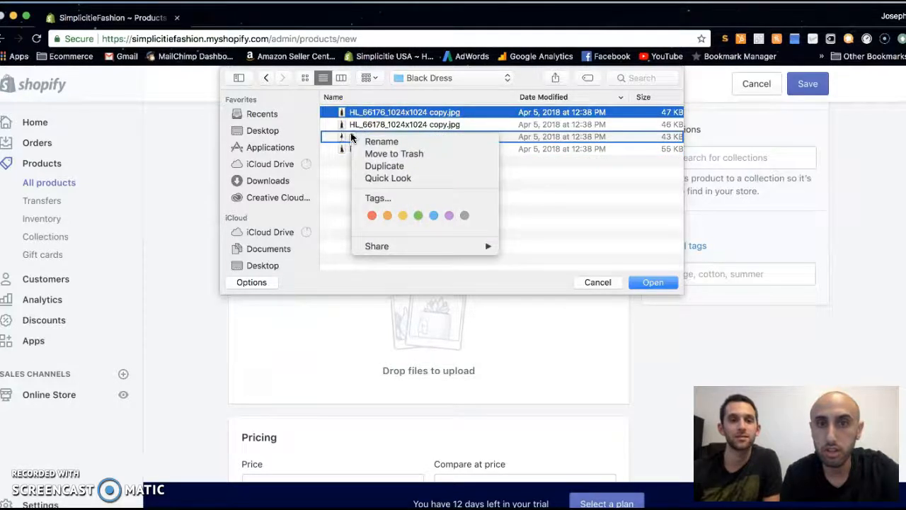
click(354, 125)
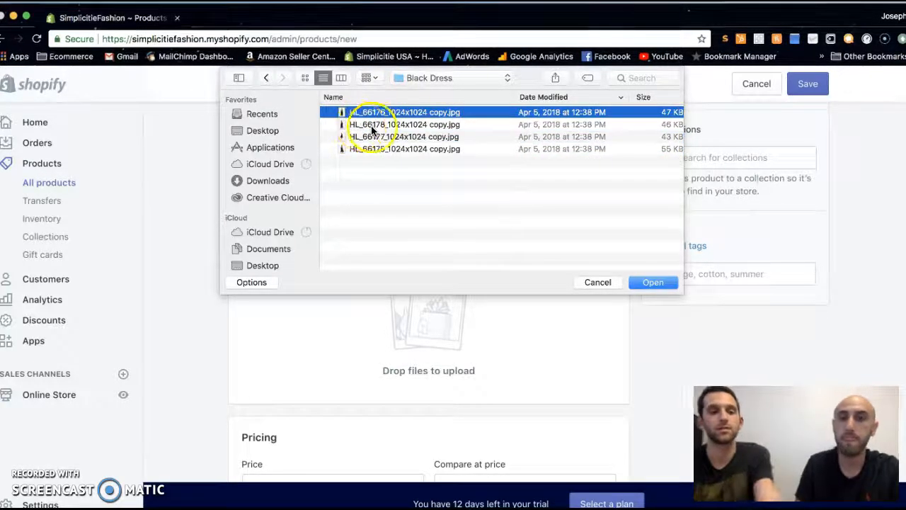
right_click(373, 136)
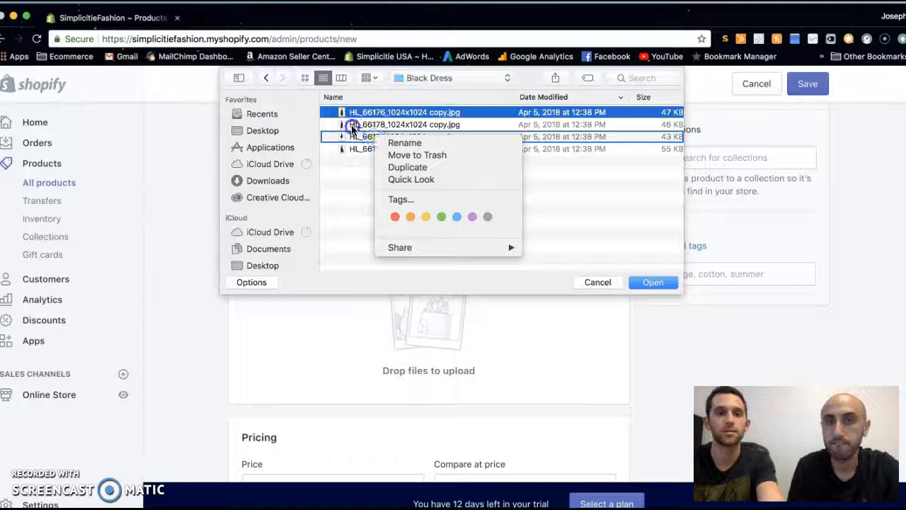
click(352, 126)
Upload "HL_66176_1024x1024 copy.jpg" from the Black Dress folder as the first product image.
click(360, 124)
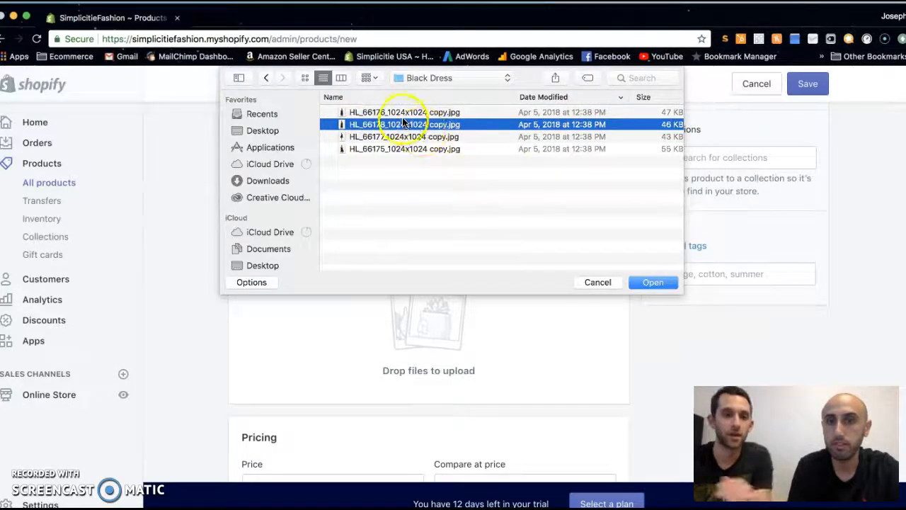
click(397, 112)
click(651, 282)
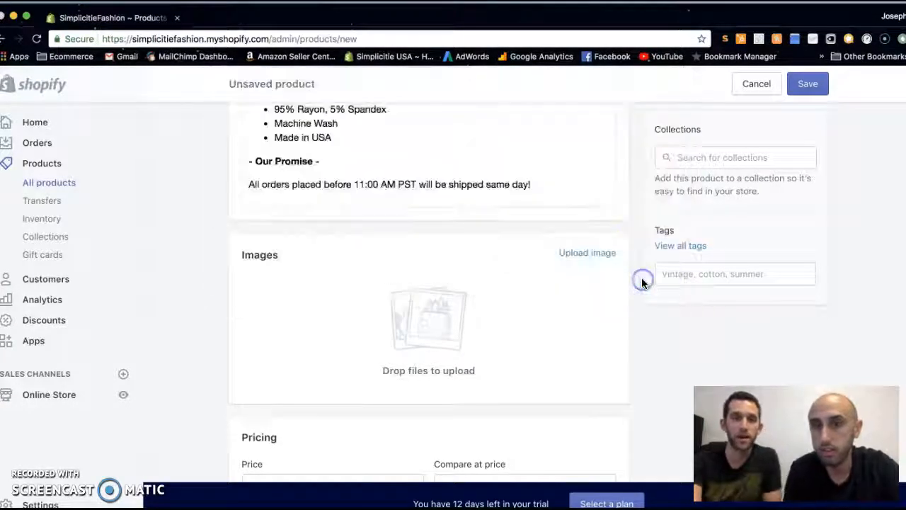
Upload the other three Black Dress photos one at a time, in the order HL_66178, HL_66177, HL_66175.
click(570, 253)
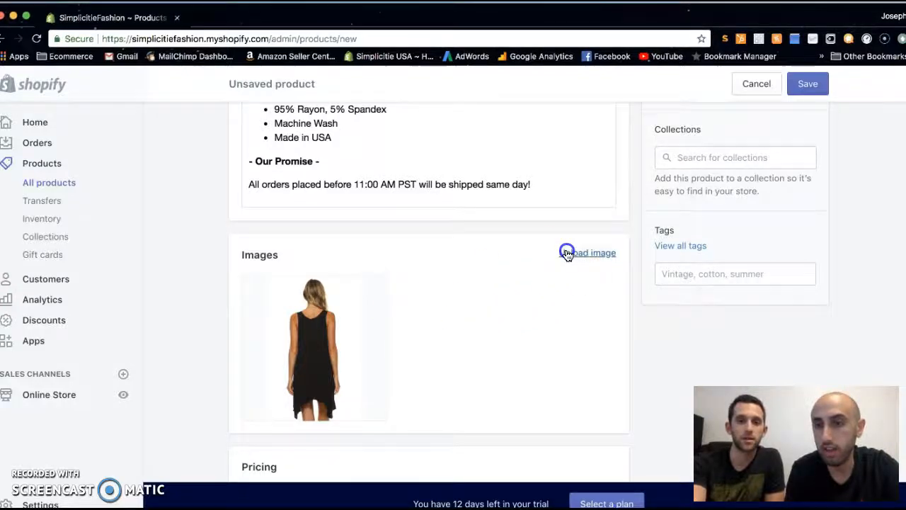
click(386, 125)
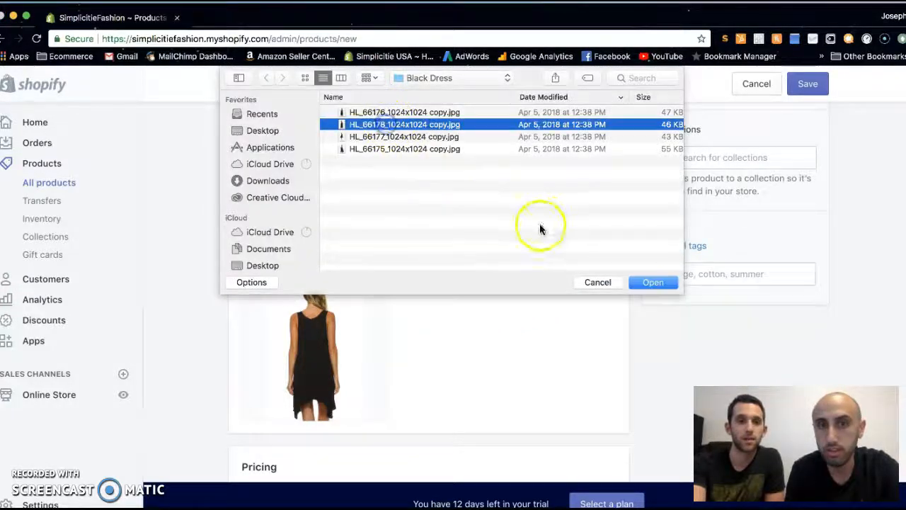
click(651, 282)
click(572, 253)
click(397, 132)
click(656, 280)
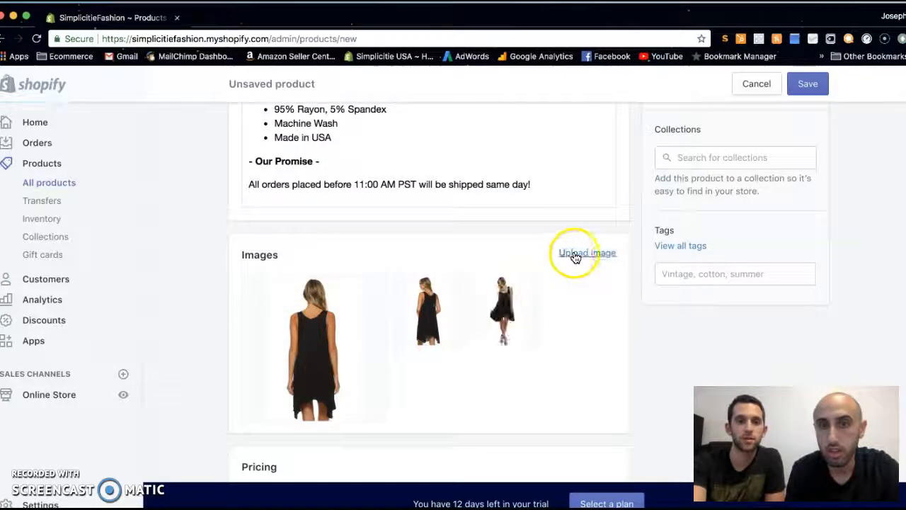
click(575, 255)
click(365, 150)
click(652, 282)
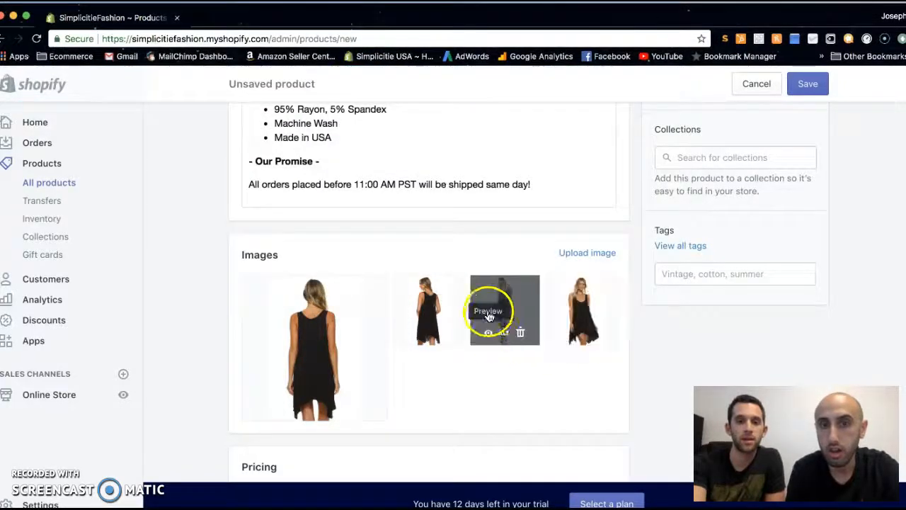
Reorder the product images so the full-length front photo is the main image and the other front view comes second.
drag(504, 297, 300, 299)
drag(492, 308, 344, 314)
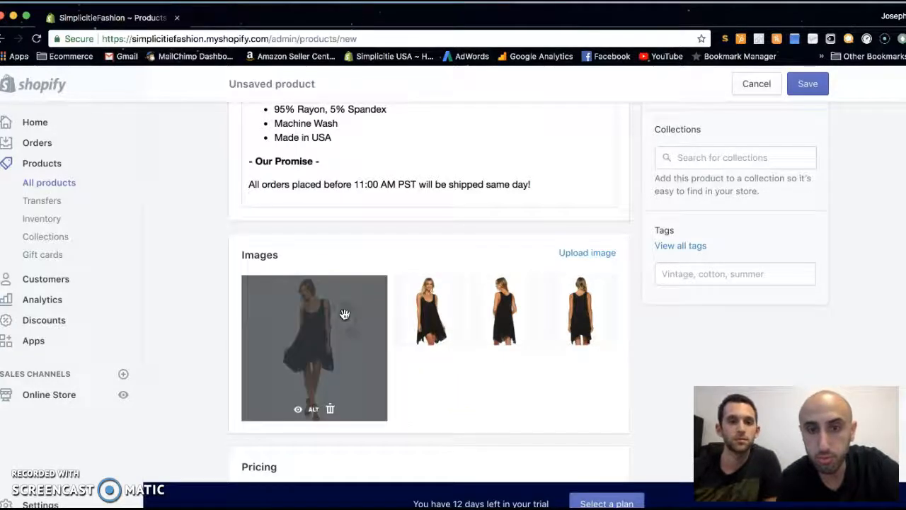
Set the main image's alt text to "Black Swing Dress 1 - Simplicitie USA" and save it.
click(314, 411)
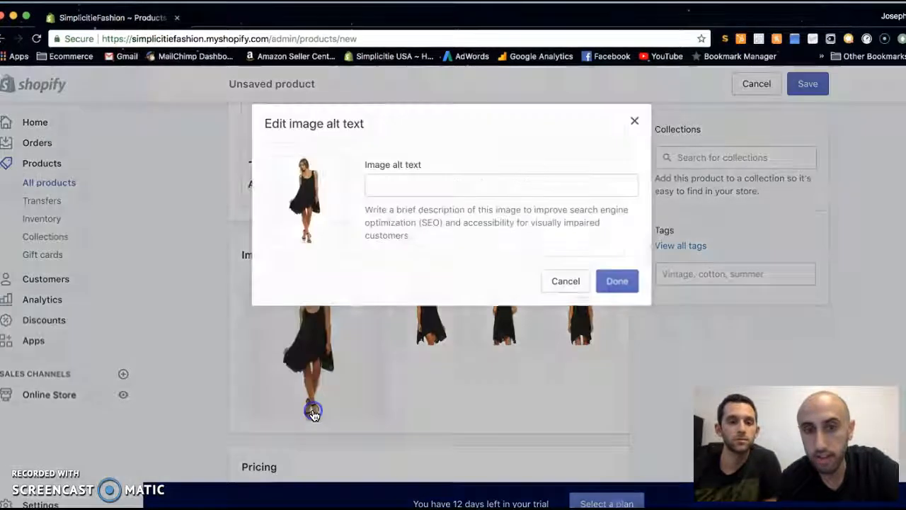
click(395, 189)
text(Black Swing Dress -)
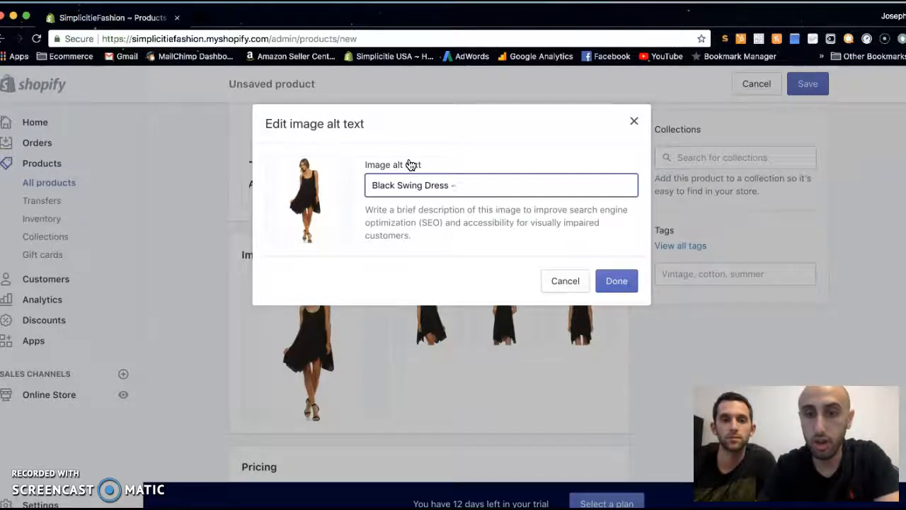
text(itie USA)
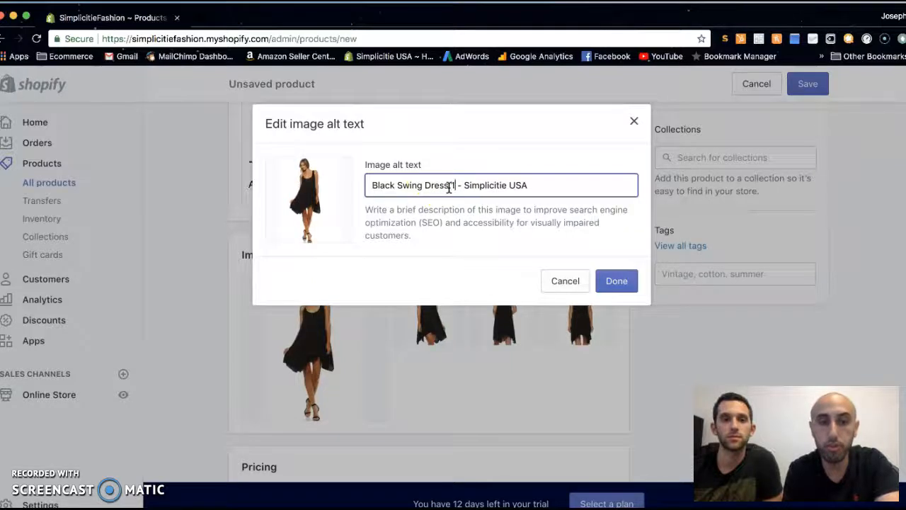
text( 1)
click(619, 280)
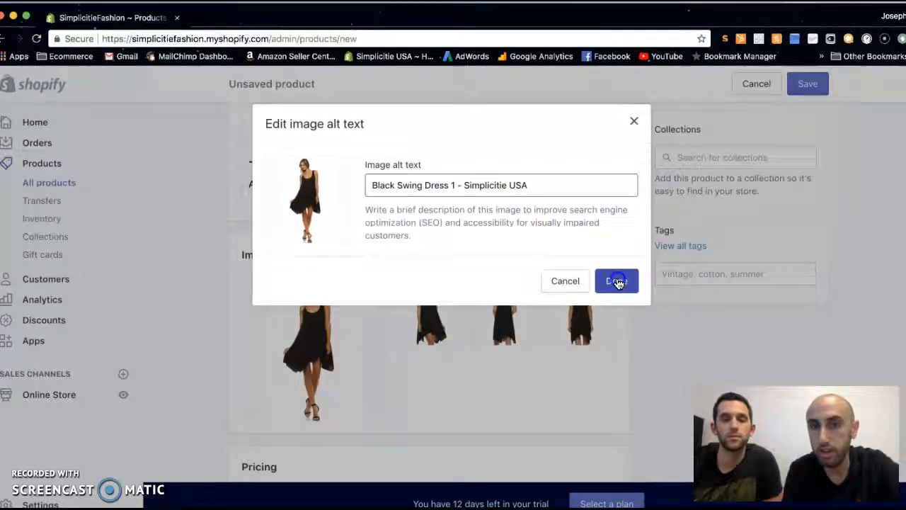
Set the second image's alt text to "Black Swing Dress 2 - Simplicitie USA" and save it.
click(428, 332)
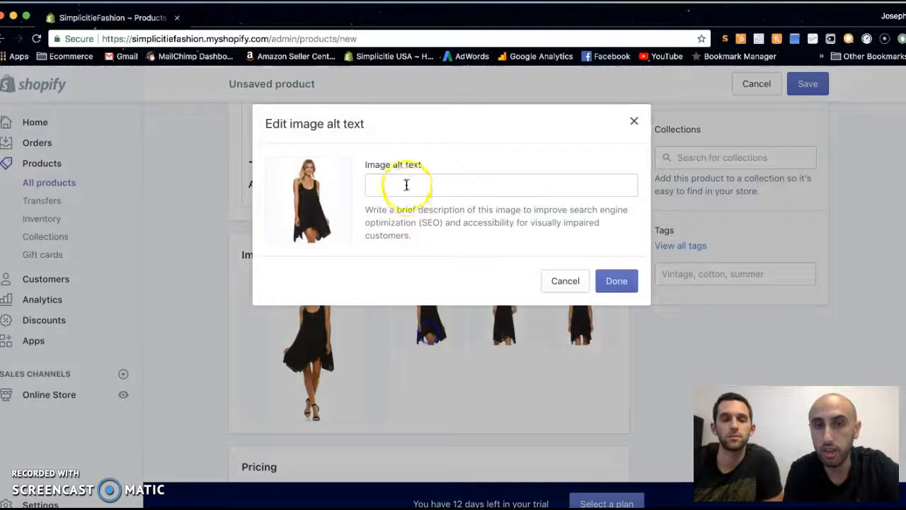
text(Black Swing Dress 2)
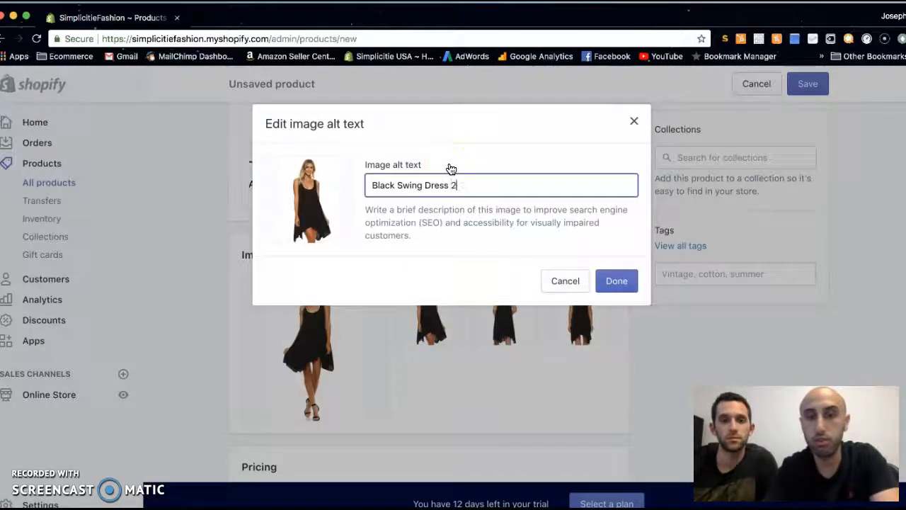
text( - Simplicitie USA)
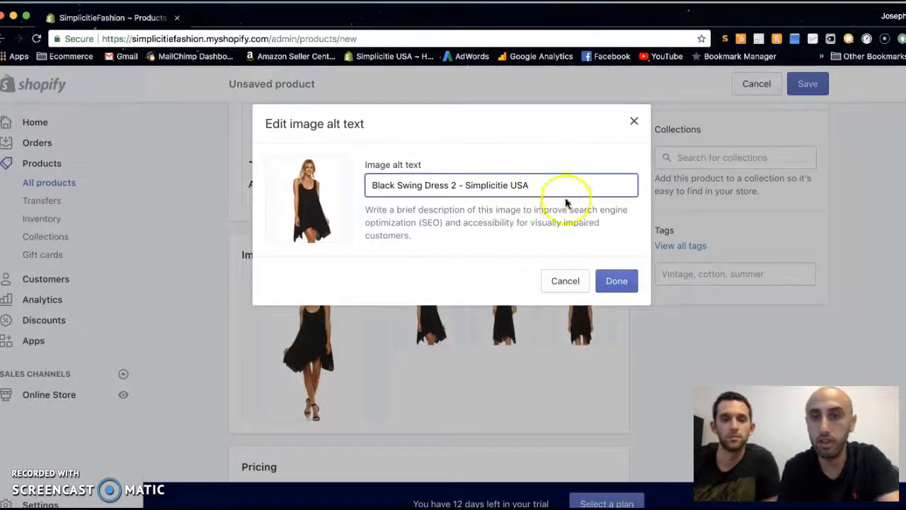
click(613, 280)
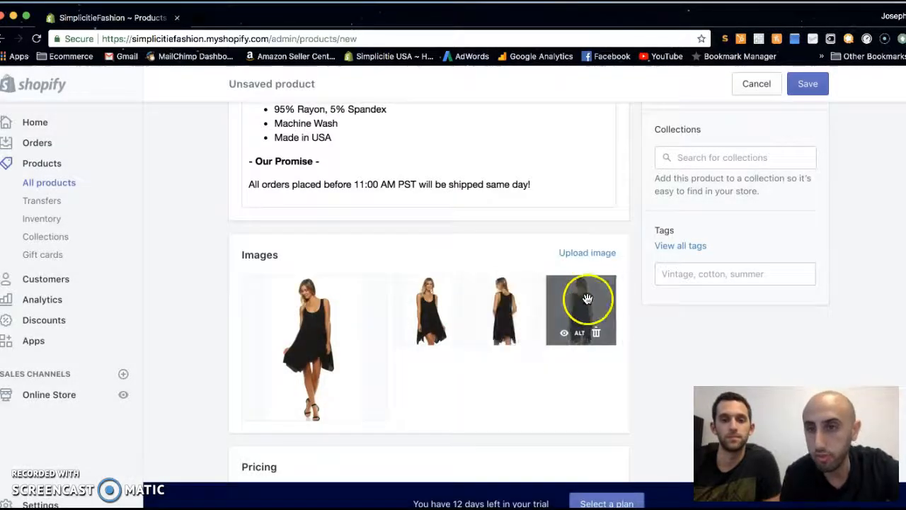
Set the product's price to $19.99 and its compare at price to $39.99.
scroll(492, 315, down, 3)
scroll(492, 315, down, 3)
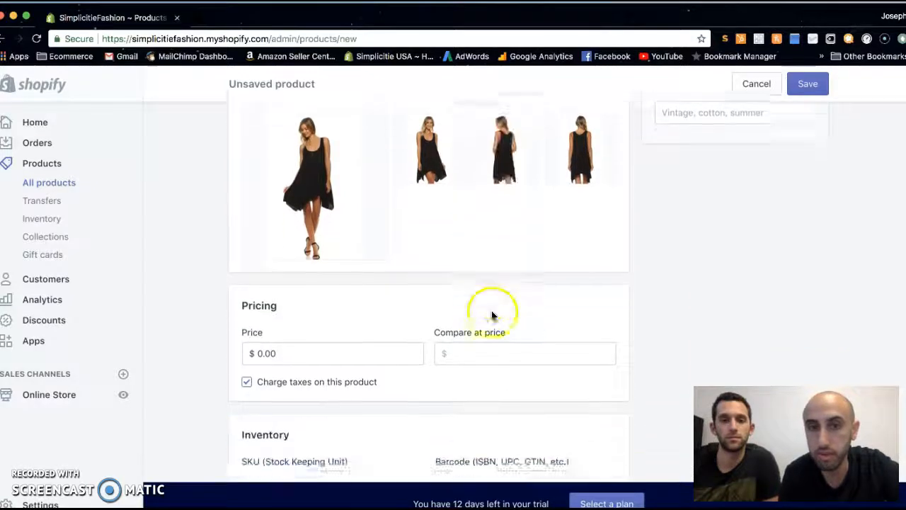
drag(289, 315, 219, 314)
text(19.99)
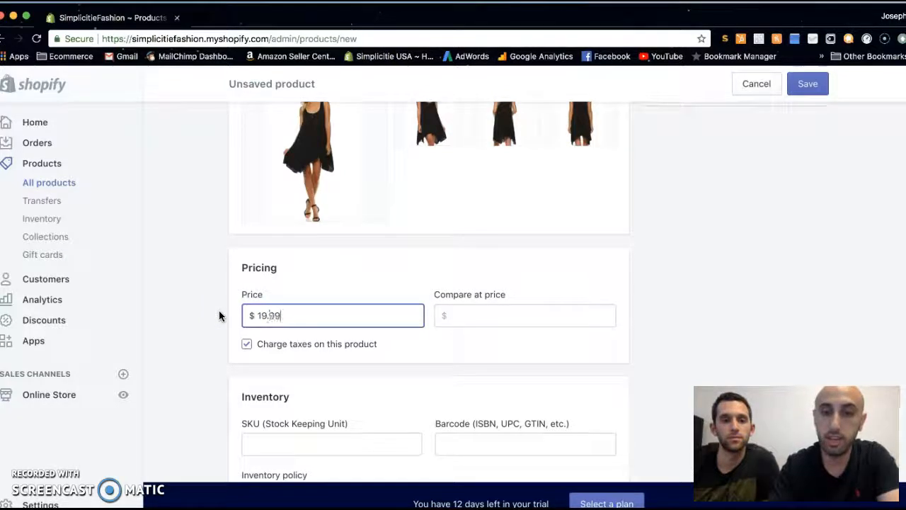
click(396, 337)
click(457, 315)
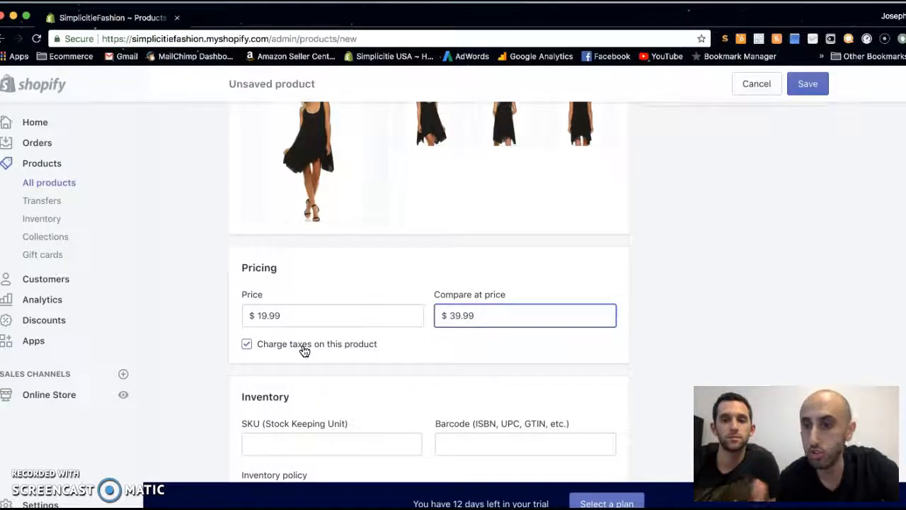
Enter the SKU "JDL01-1 Swing Dress" and set the inventory policy so that Shopify tracks this product's inventory.
scroll(304, 351, down, 3)
click(280, 357)
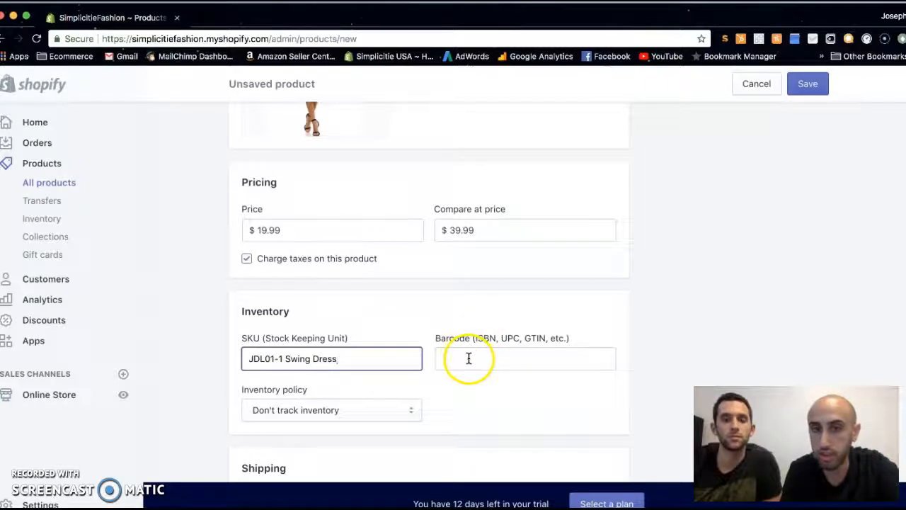
click(363, 411)
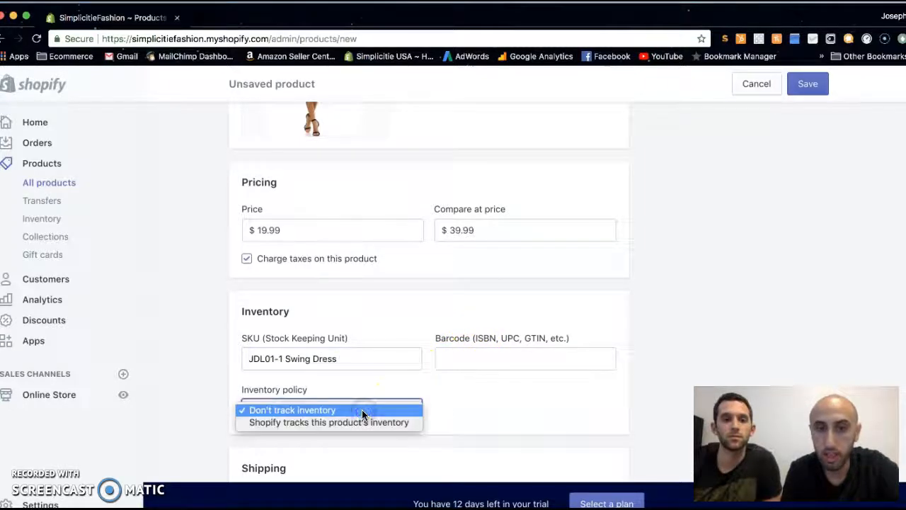
click(356, 422)
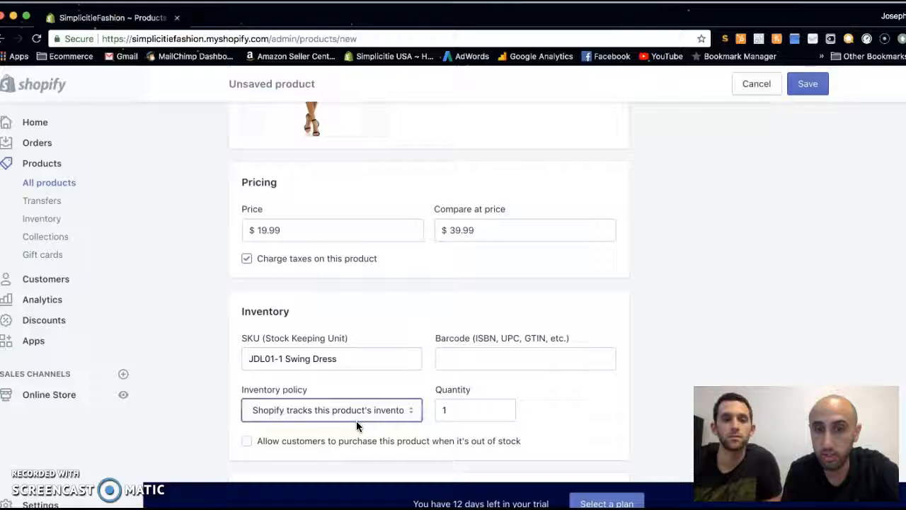
Set the product's inventory quantity to 5.
click(445, 411)
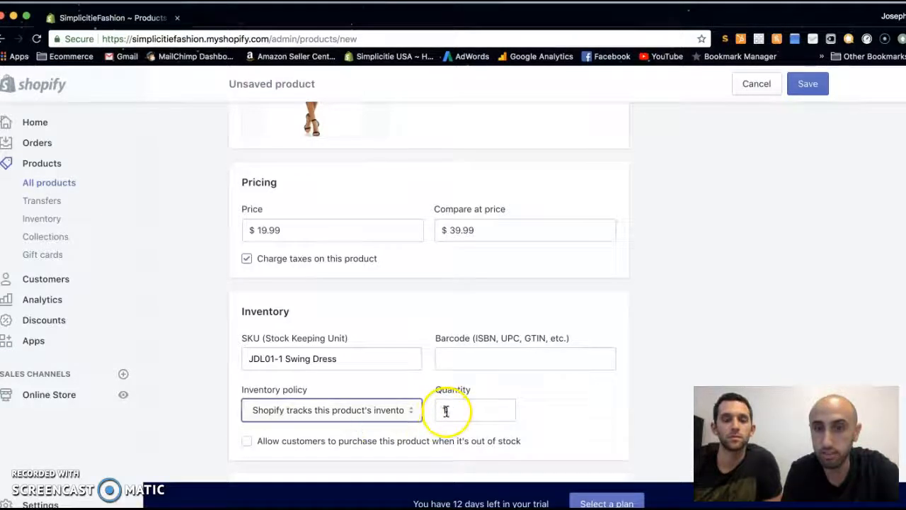
click(466, 413)
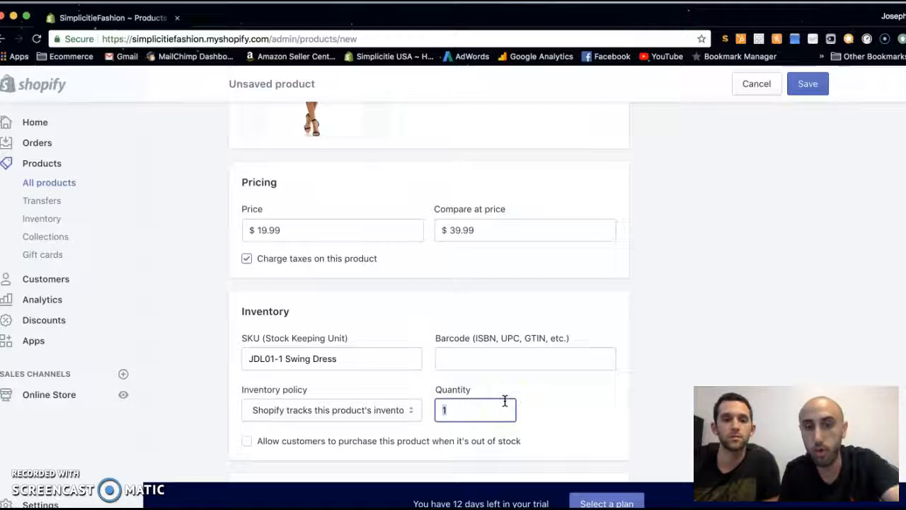
text(5)
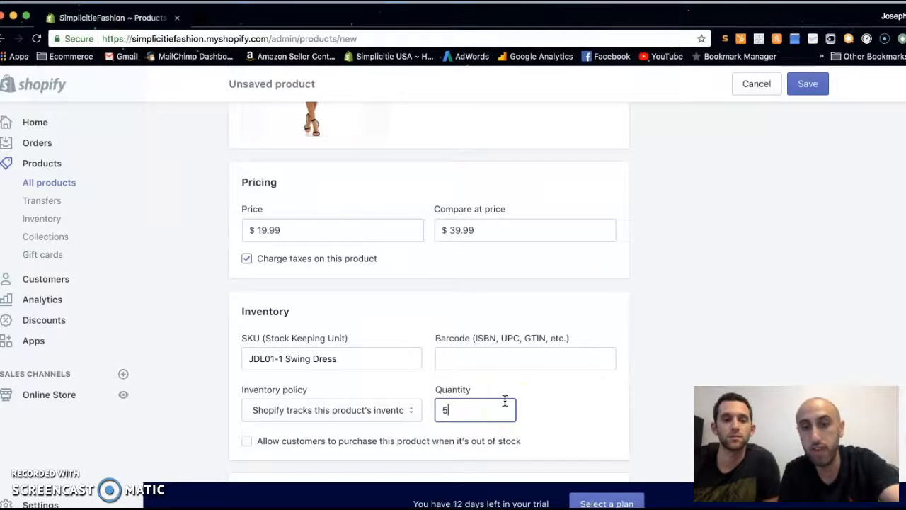
Set the product's shipping weight to 8 oz.
scroll(410, 403, down, 2)
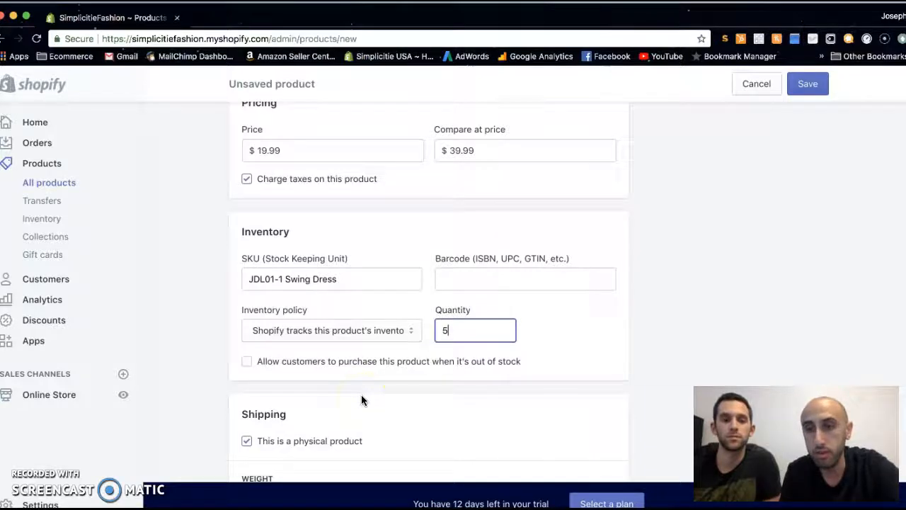
scroll(283, 369, down, 2)
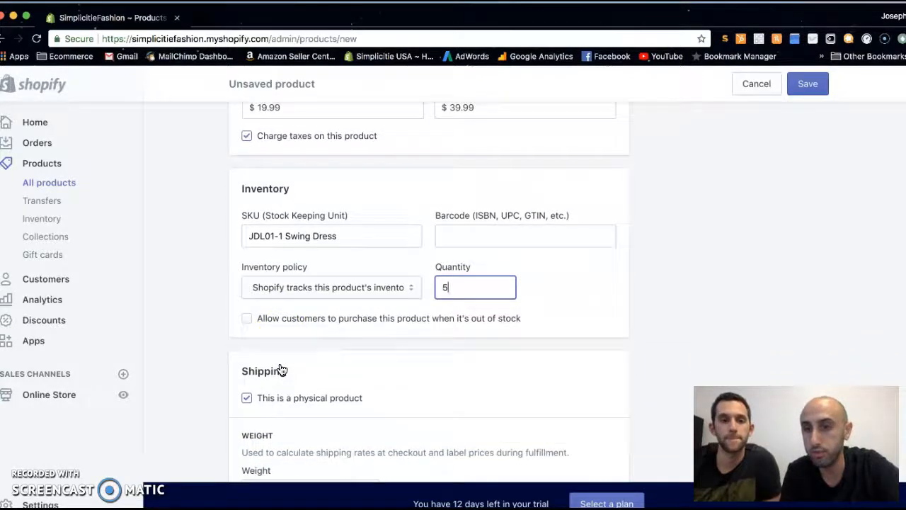
scroll(281, 369, down, 3)
scroll(281, 369, down, 2)
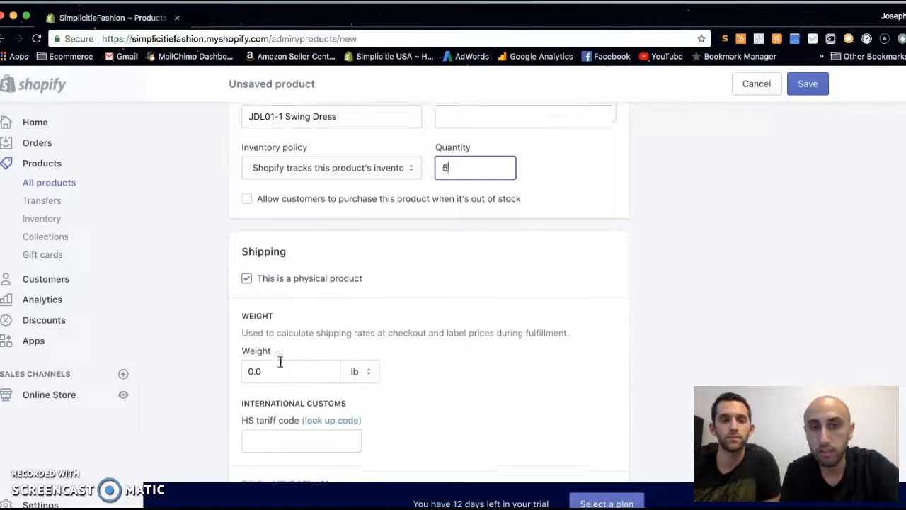
drag(265, 372, 235, 371)
text(8)
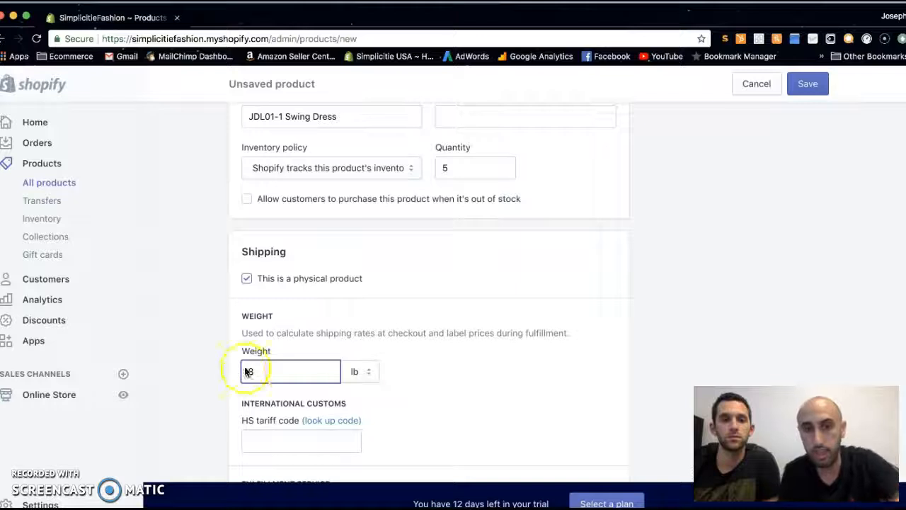
click(358, 371)
click(355, 386)
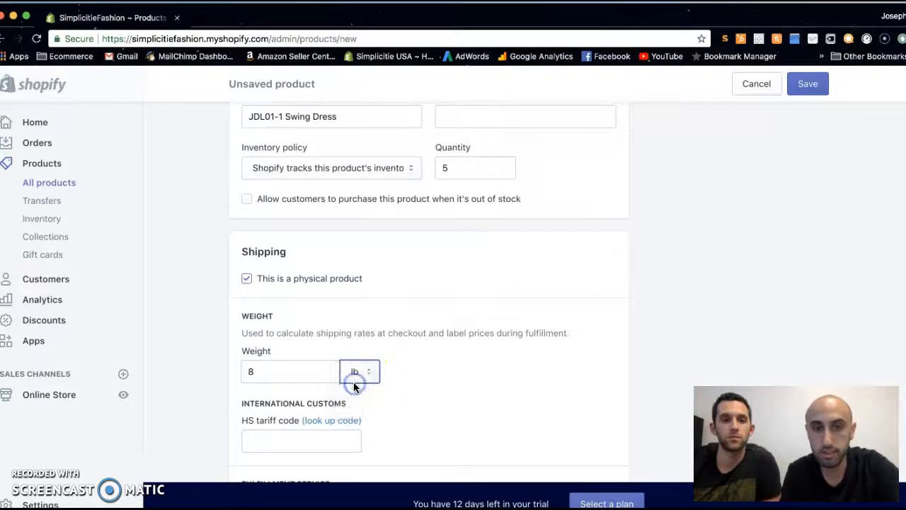
Open the HS tariff code lookup site, dismiss its feedback survey and search the tariff schedule for "apparel".
scroll(440, 411, down, 2)
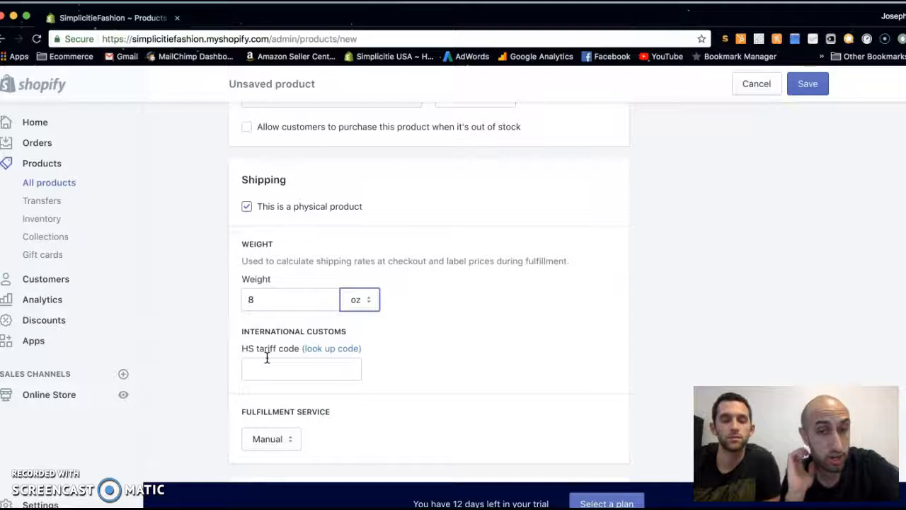
click(318, 357)
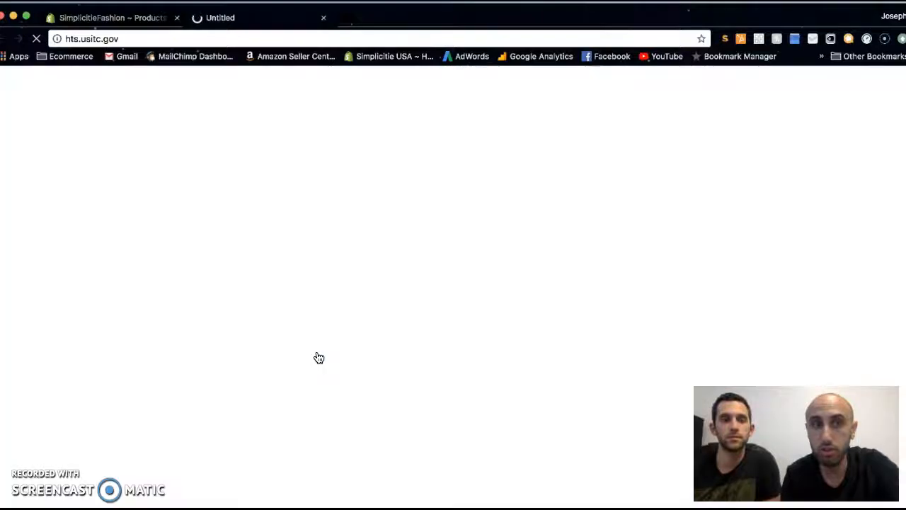
click(344, 291)
text(app)
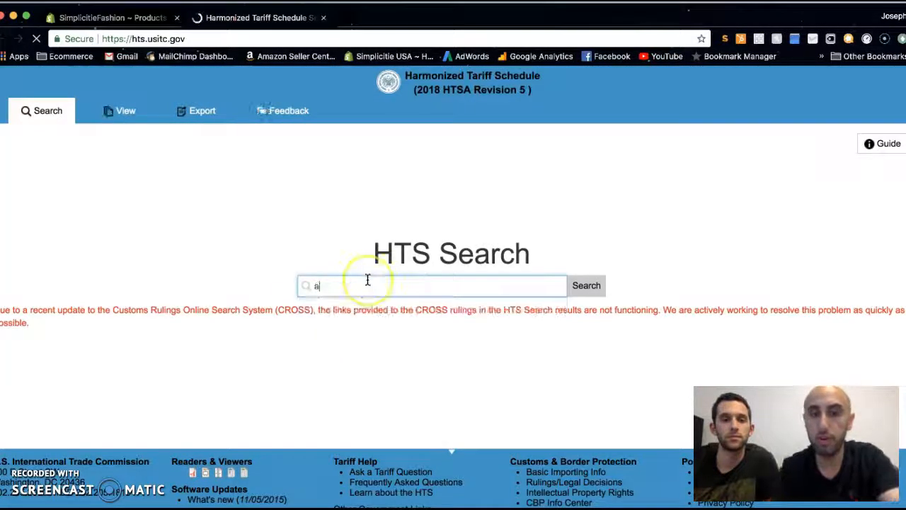
text(are)
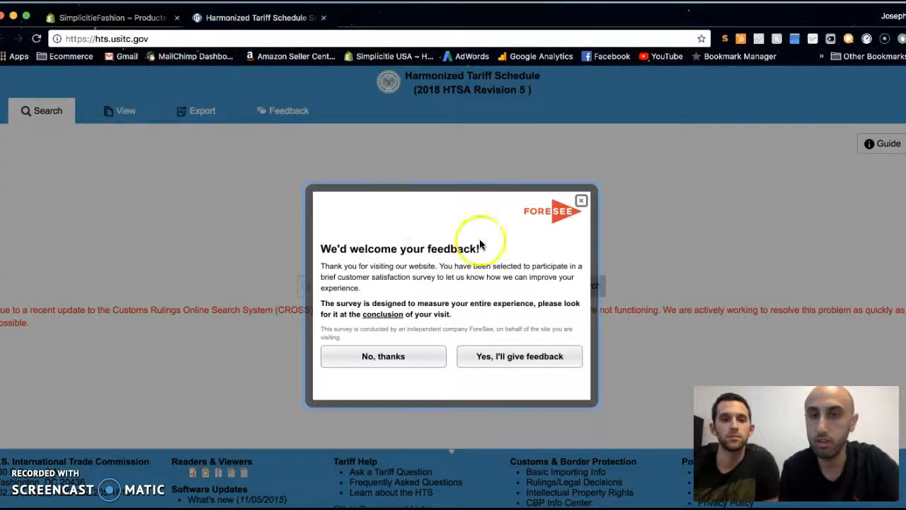
click(581, 200)
click(382, 284)
text(l)
key(Return)
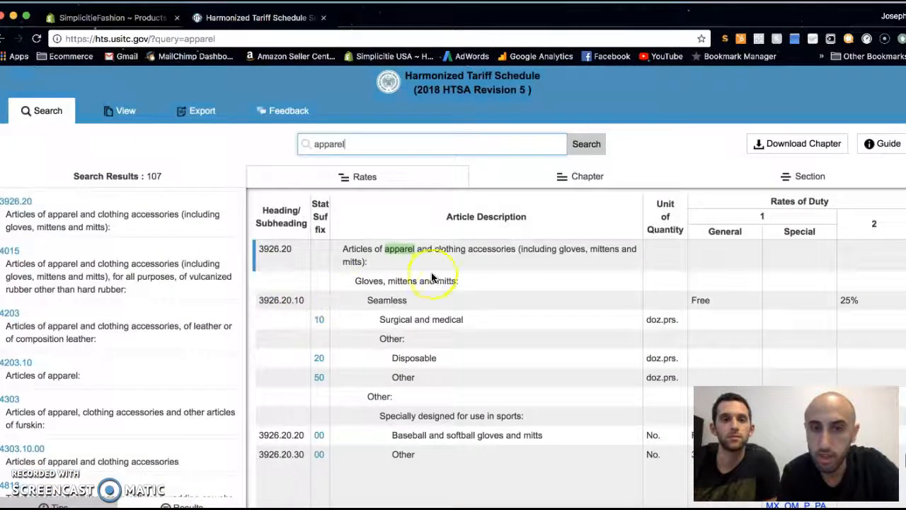
Take the apparel heading 3926.20 from the tariff schedule and enter it as the product's HS tariff code in Shopify.
drag(291, 249, 276, 418)
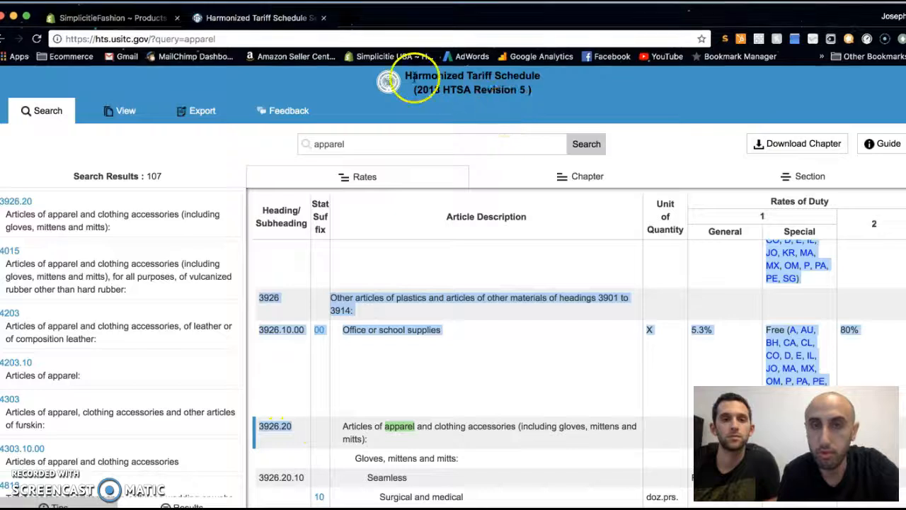
click(128, 17)
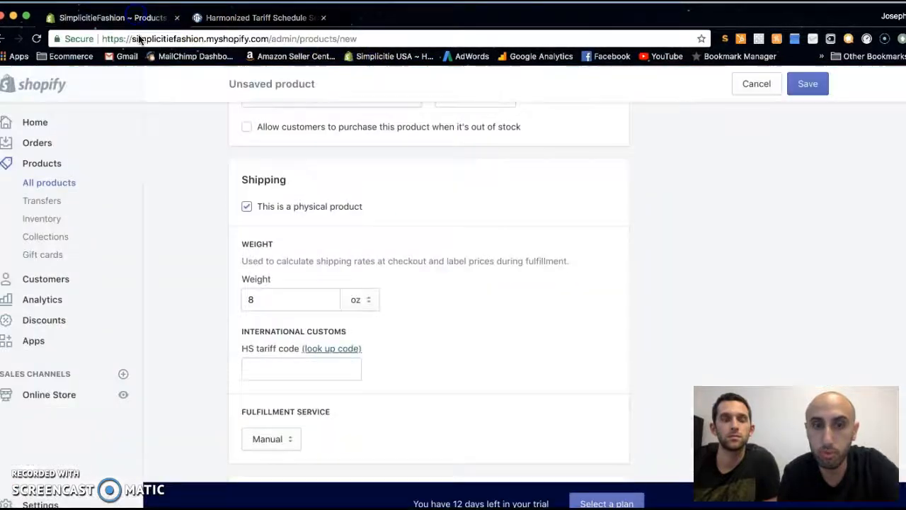
click(259, 366)
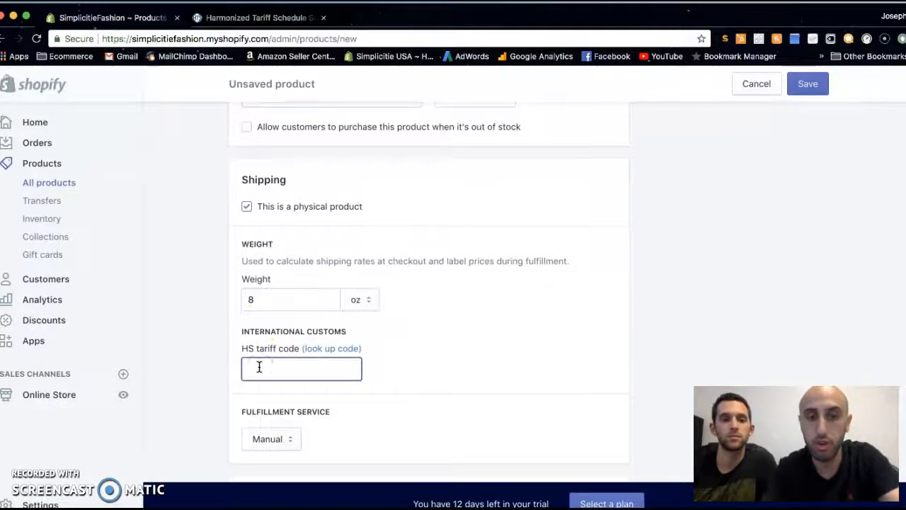
text(3926.20)
Add product variants with a Size option holding the values Small, Medium, Large and X-Large.
scroll(412, 343, down, 3)
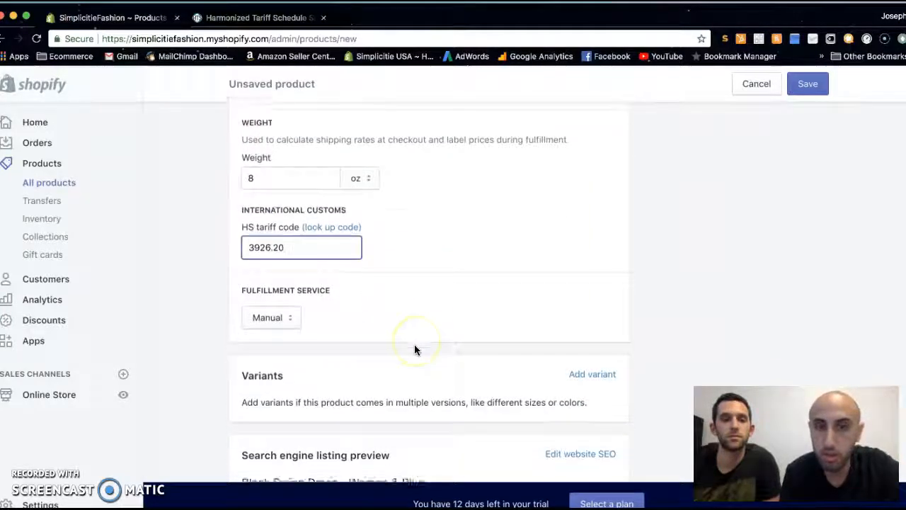
scroll(416, 349, down, 2)
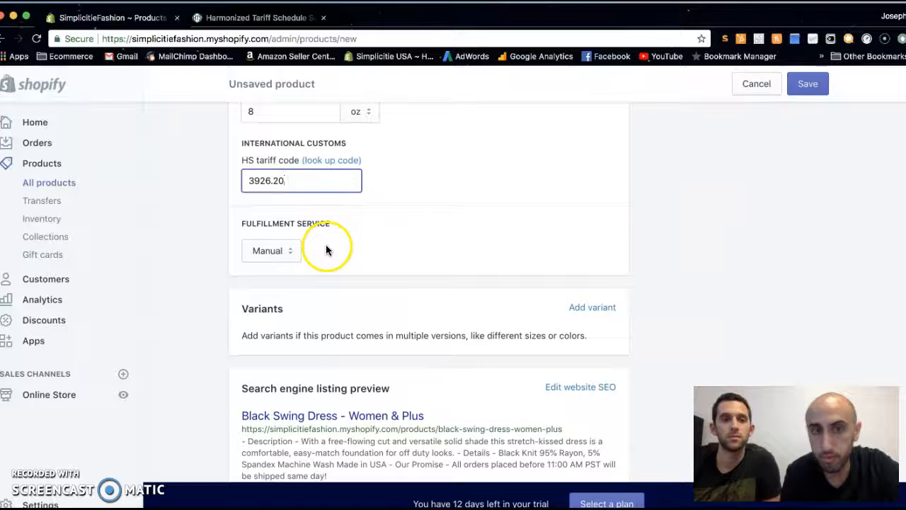
scroll(347, 245, down, 2)
click(579, 248)
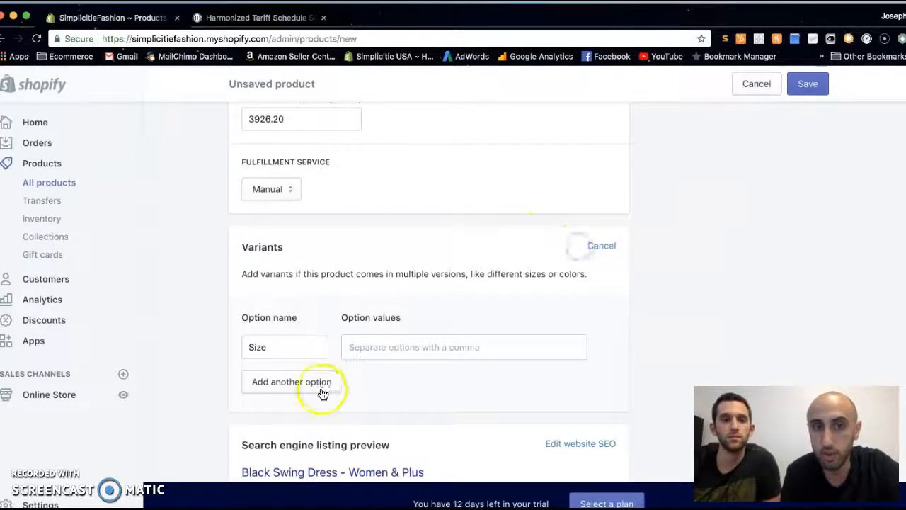
click(374, 347)
text(Small,Medium,Large,)
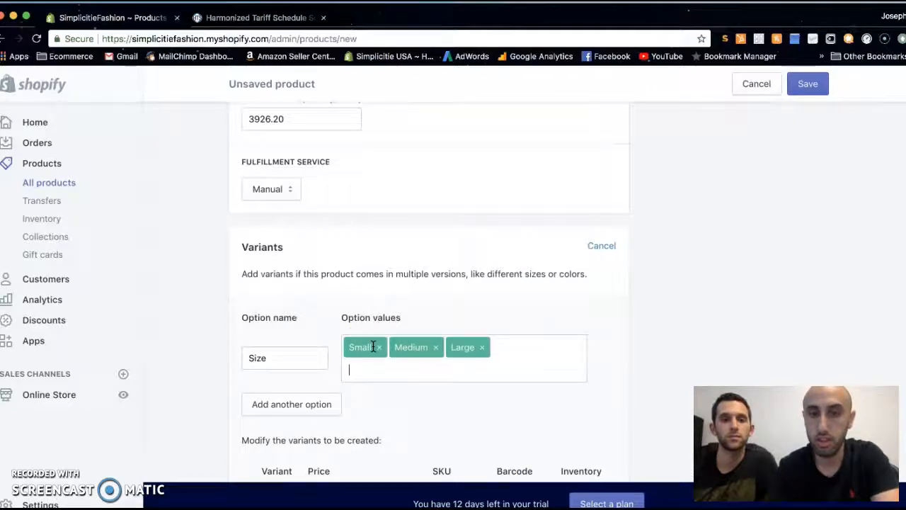
text(X-Lar)
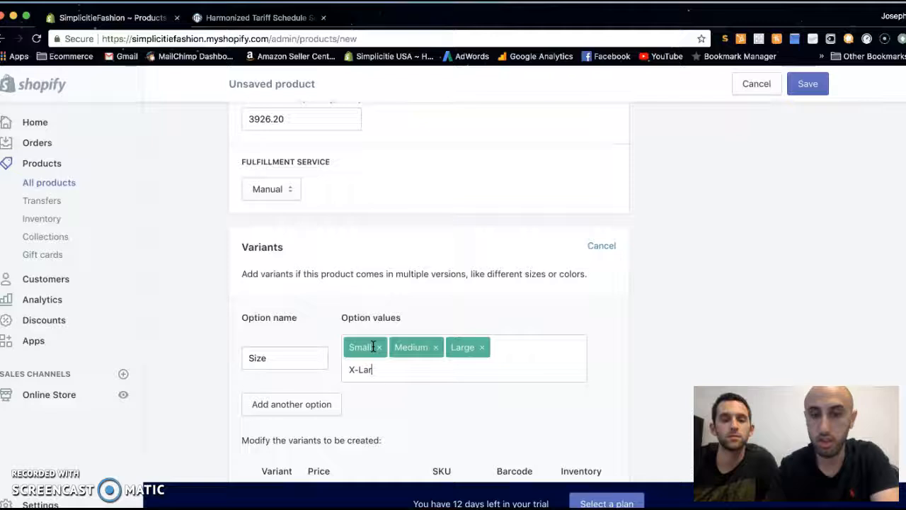
text(ge,)
Add a second variant option, Color, with the value Black.
click(293, 404)
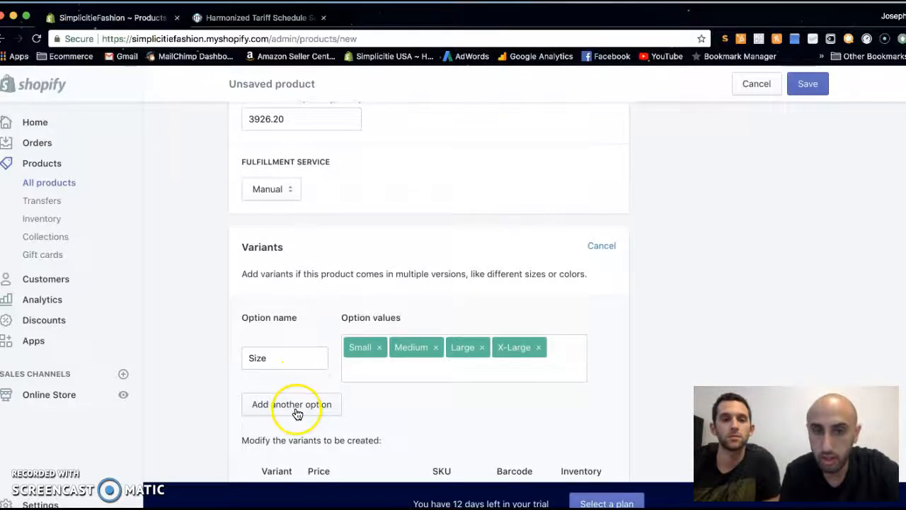
click(368, 408)
text(Black,)
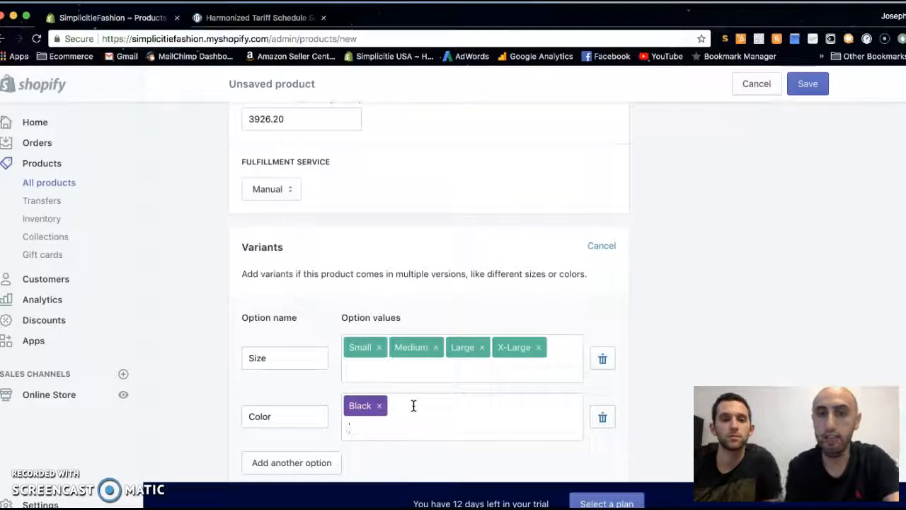
click(269, 460)
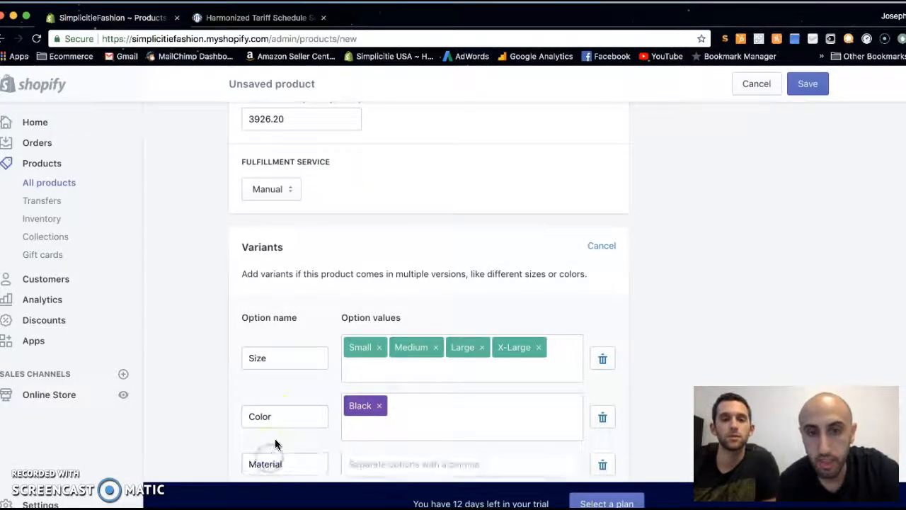
scroll(278, 437, down, 1)
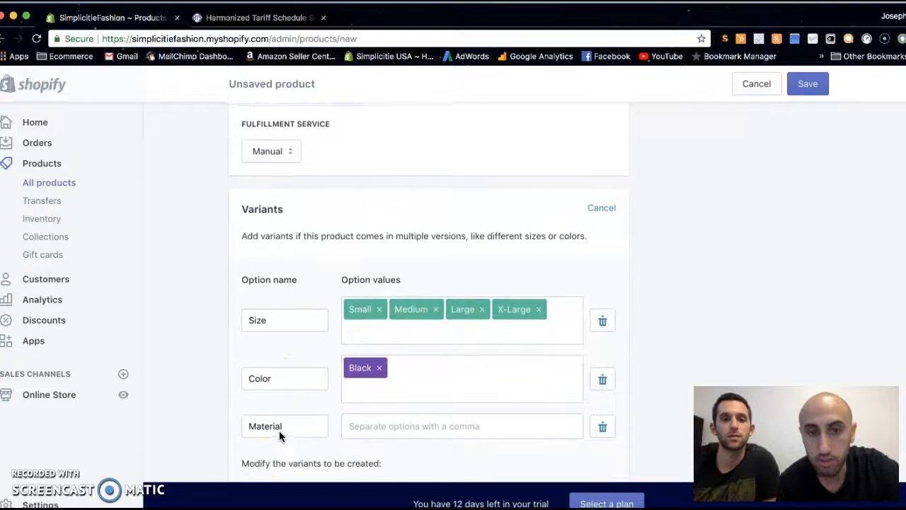
click(606, 430)
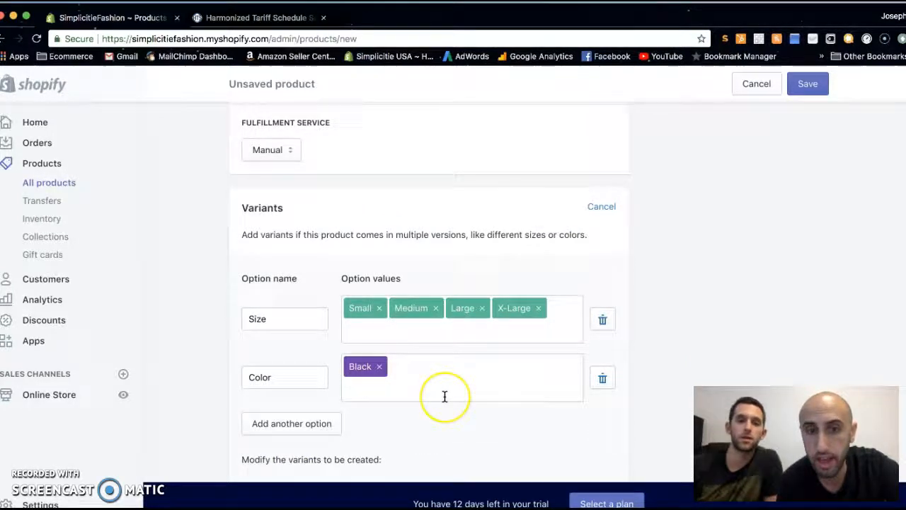
Set the inventory of the Medium, Large and X-Large black variants to 5 each.
scroll(445, 396, down, 3)
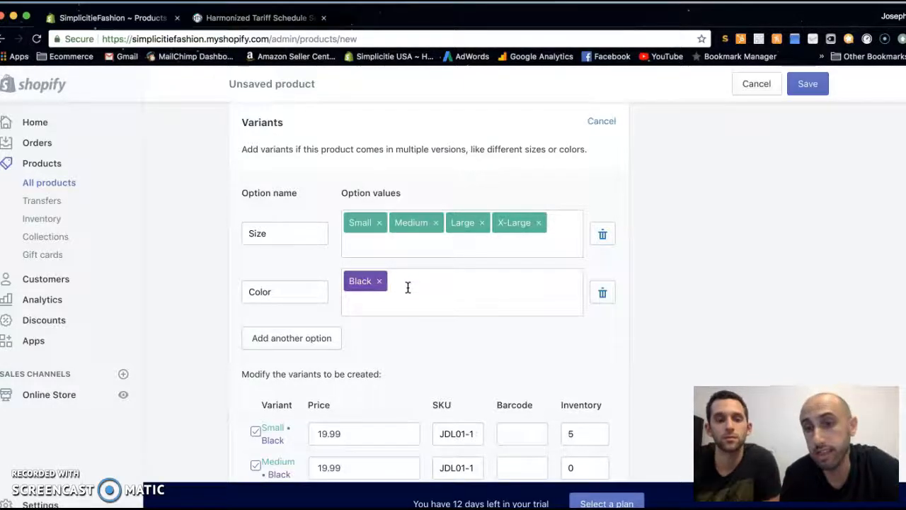
scroll(408, 287, down, 1)
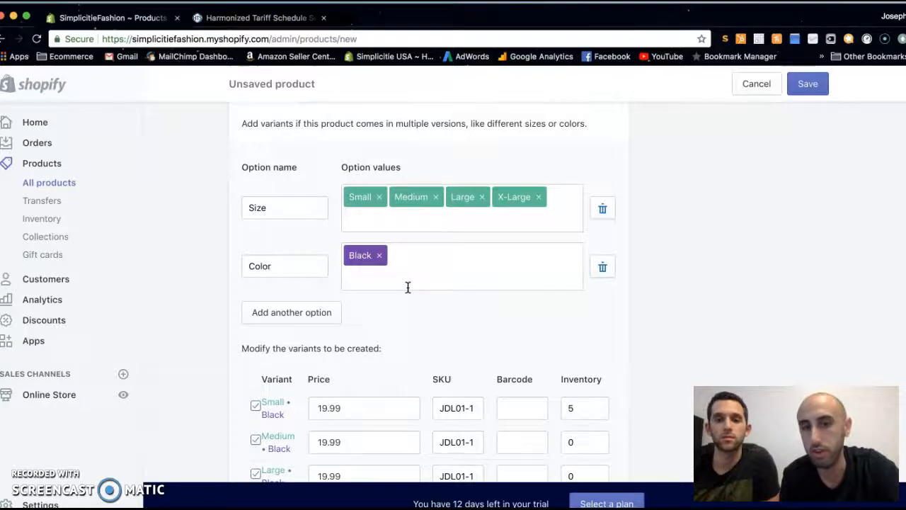
scroll(408, 287, down, 5)
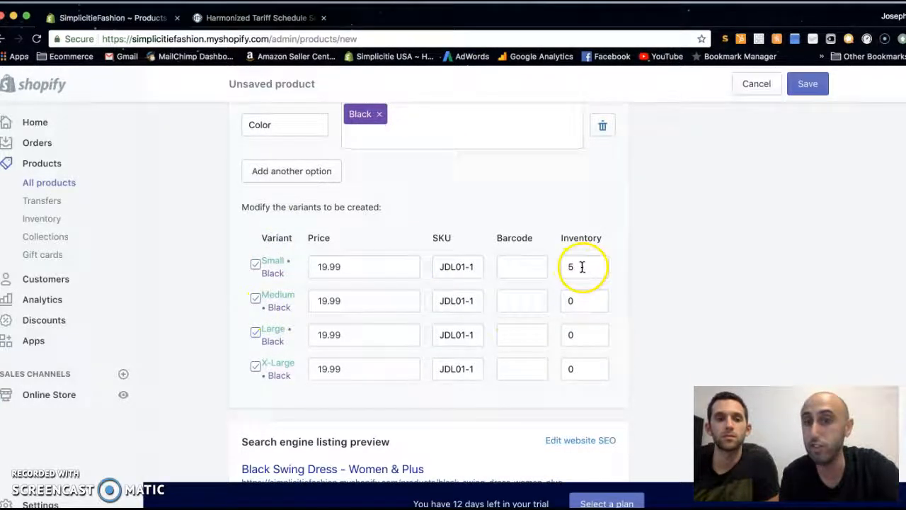
drag(579, 300, 556, 303)
text(5)
drag(589, 334, 561, 335)
text(5)
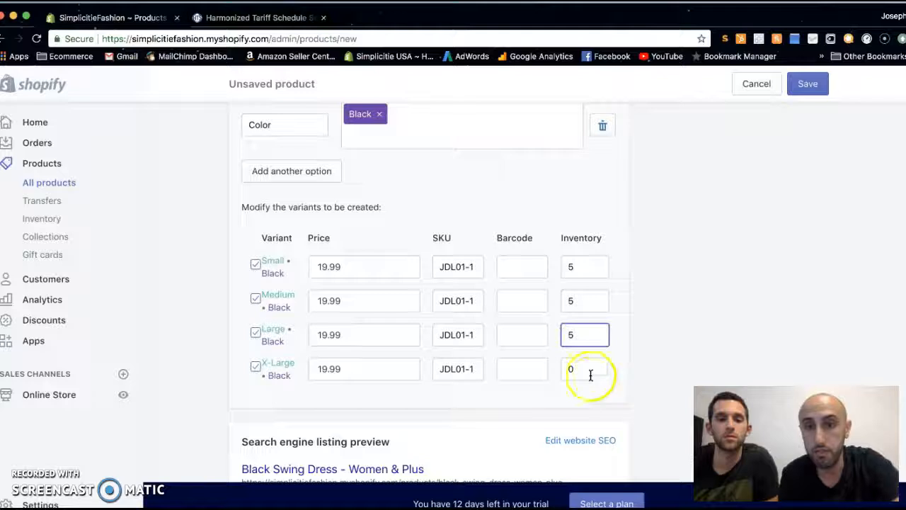
click(585, 369)
drag(585, 369, 554, 369)
text(5)
Edit the website SEO so the meta description keeps only the sentence from "With a free-flowing cut" to "off duty looks.".
scroll(552, 365, down, 3)
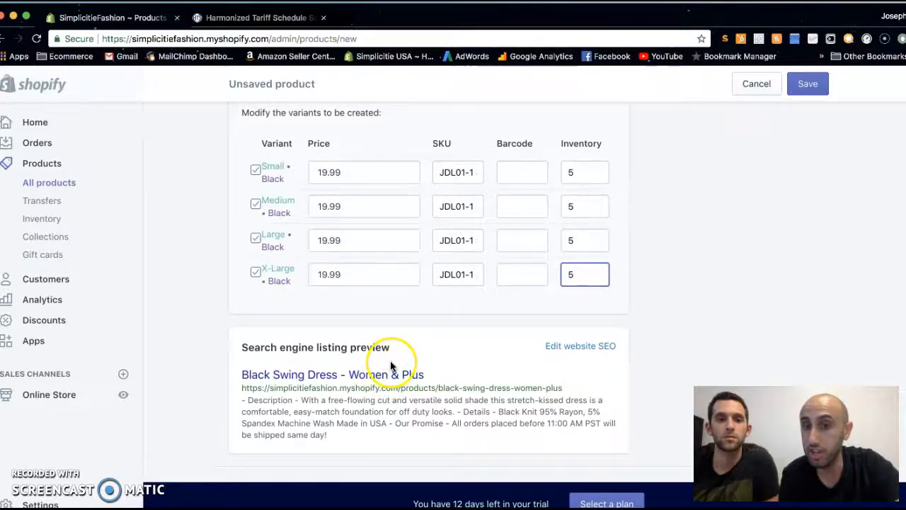
click(563, 352)
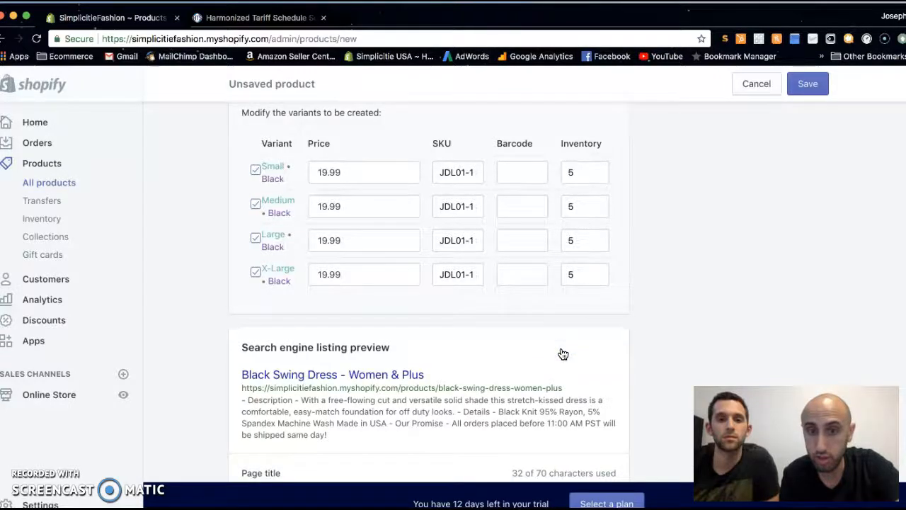
scroll(563, 354, down, 3)
click(274, 327)
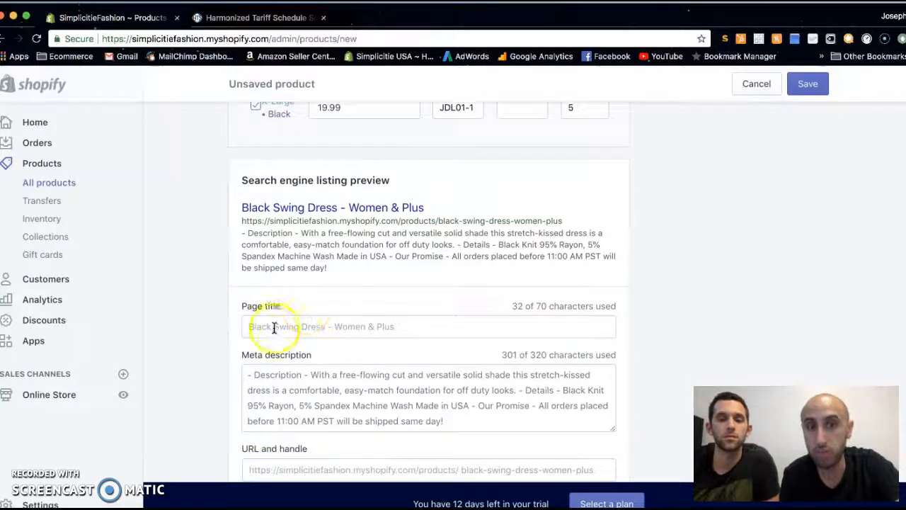
click(384, 378)
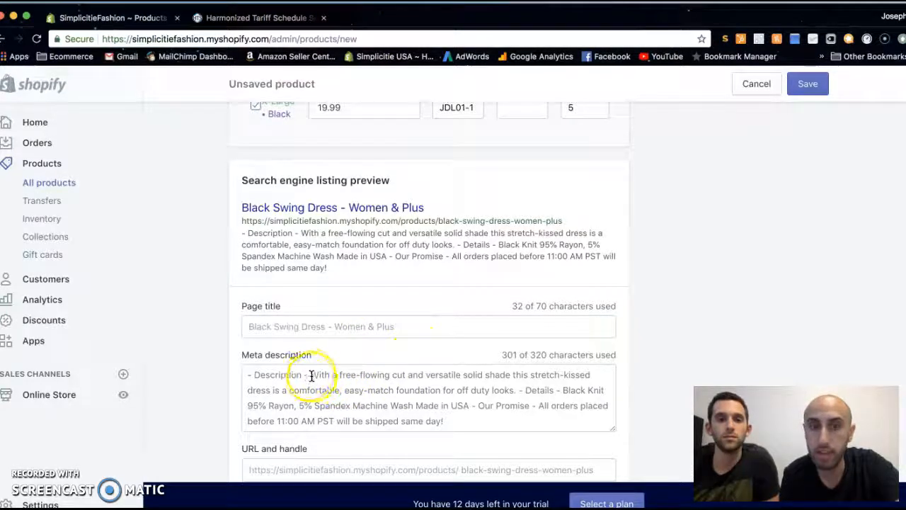
drag(312, 375, 247, 370)
key(BackSpace)
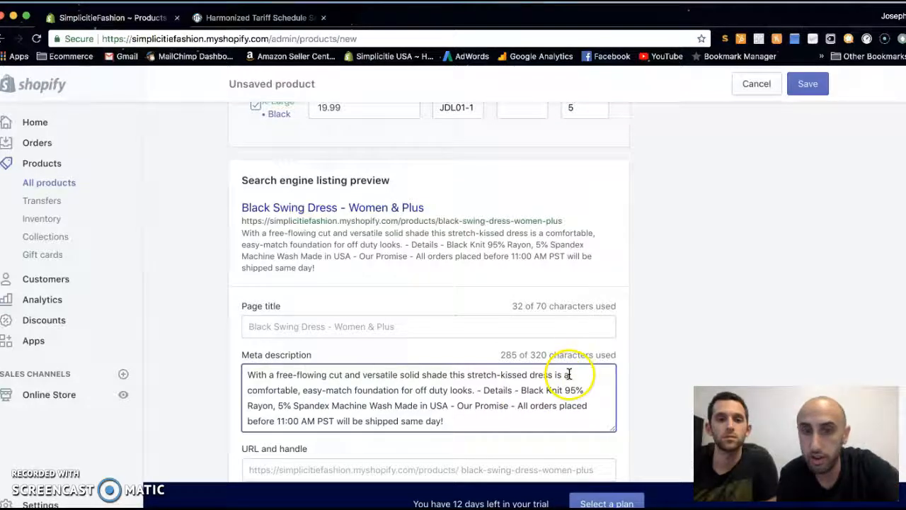
drag(478, 391, 517, 417)
key(BackSpace)
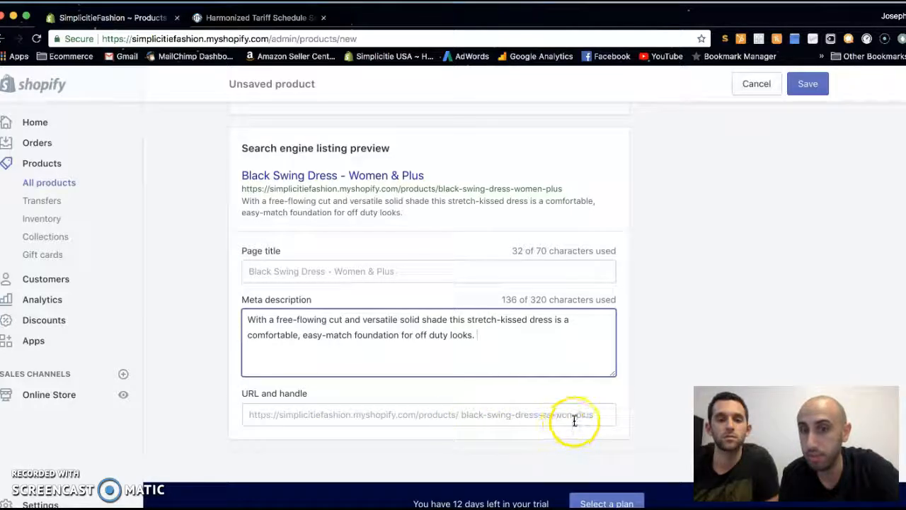
Shorten the product's URL handle to "black-swing-dress".
click(597, 417)
double_click(596, 418)
drag(597, 417, 539, 417)
key(BackSpace)
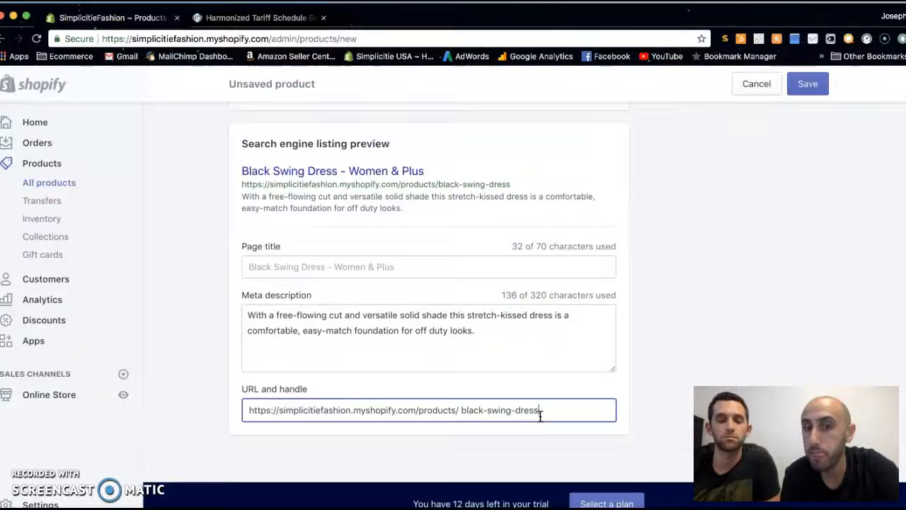
scroll(541, 416, up, 2)
scroll(540, 416, up, 15)
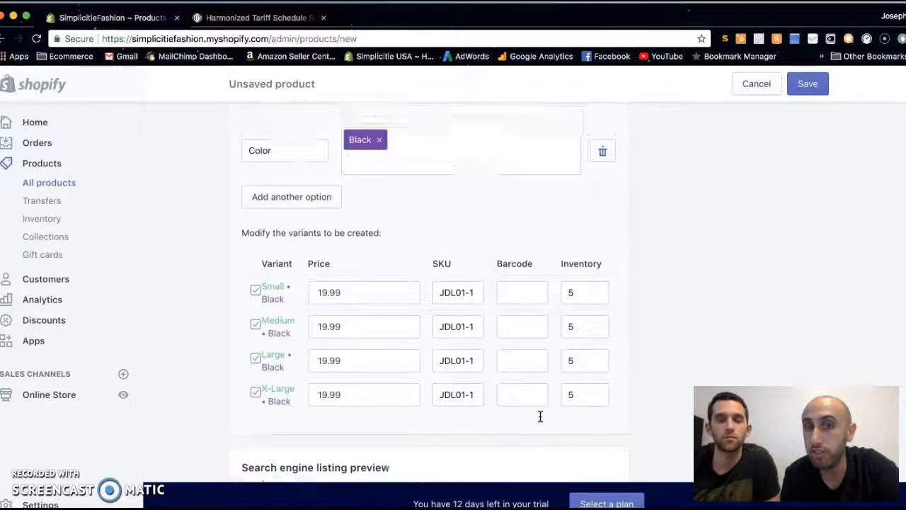
Set the product type to a new type, Dress.
scroll(540, 416, up, 10)
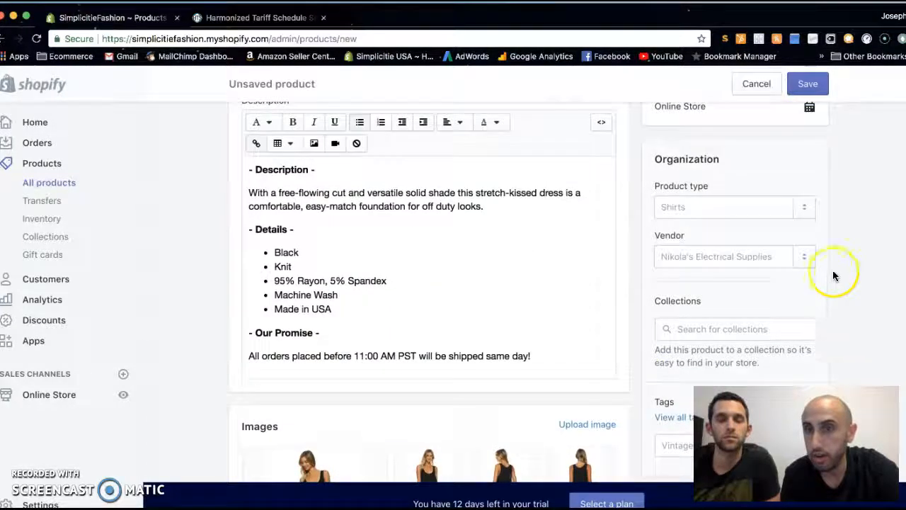
click(811, 212)
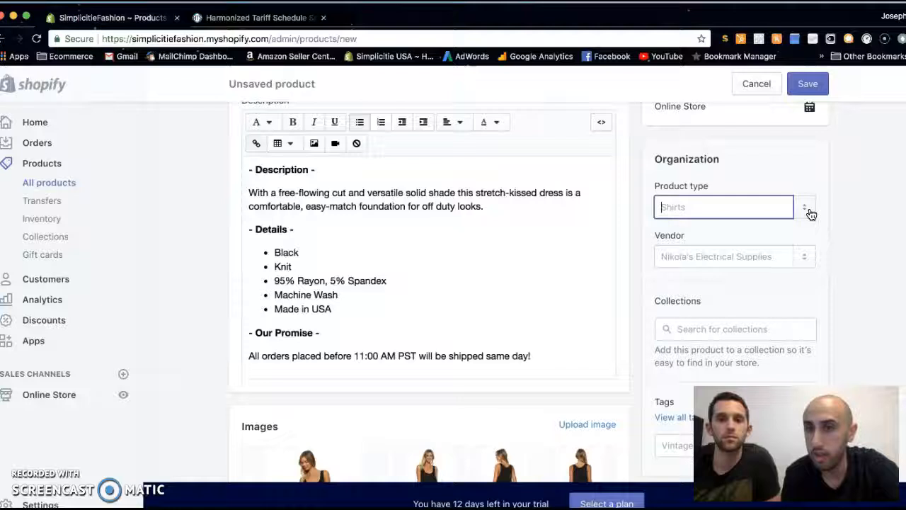
click(724, 201)
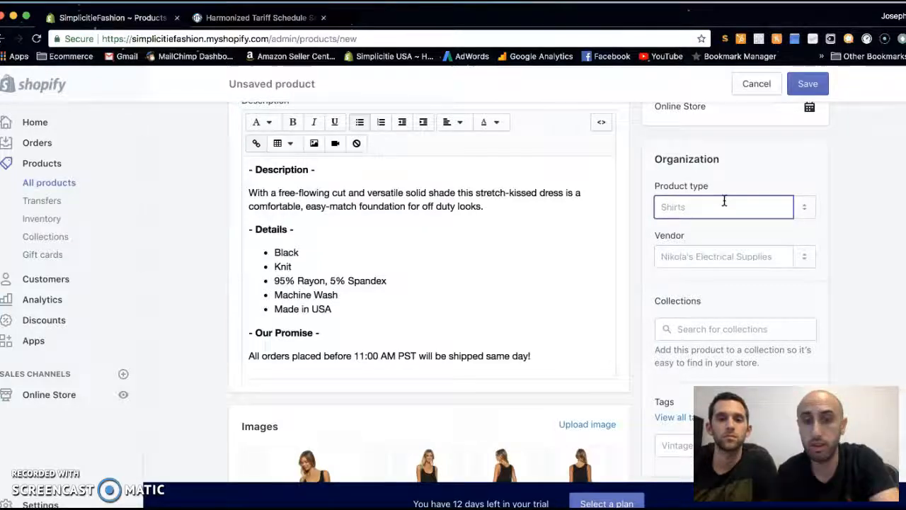
text(nic)
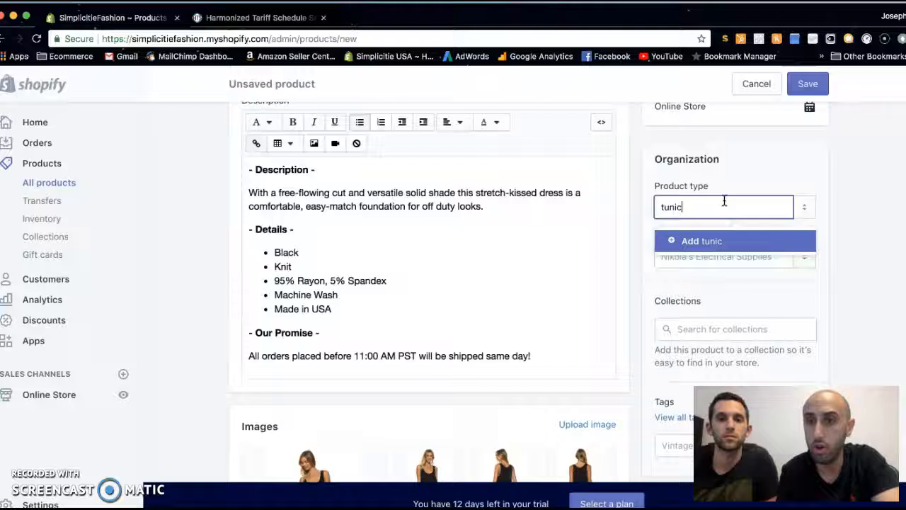
key(BackSpace)
text(Tuni)
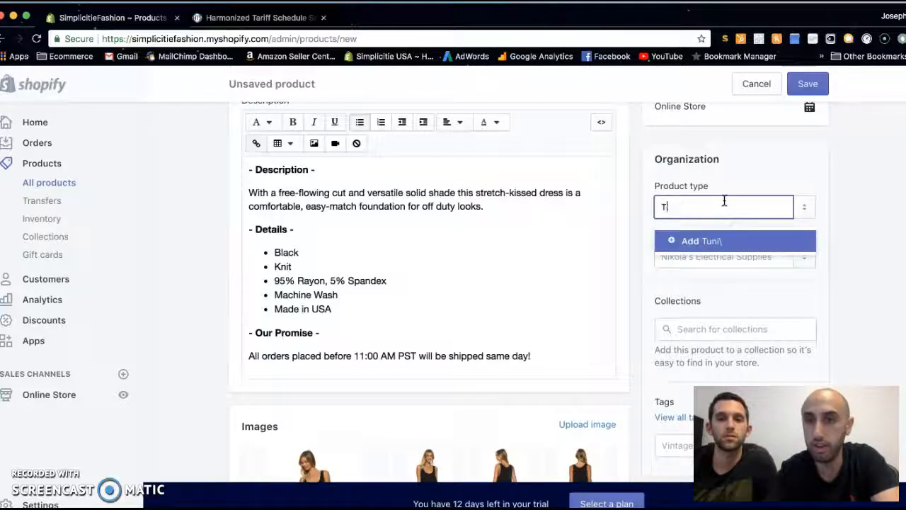
key(BackSpace)
text(Dress)
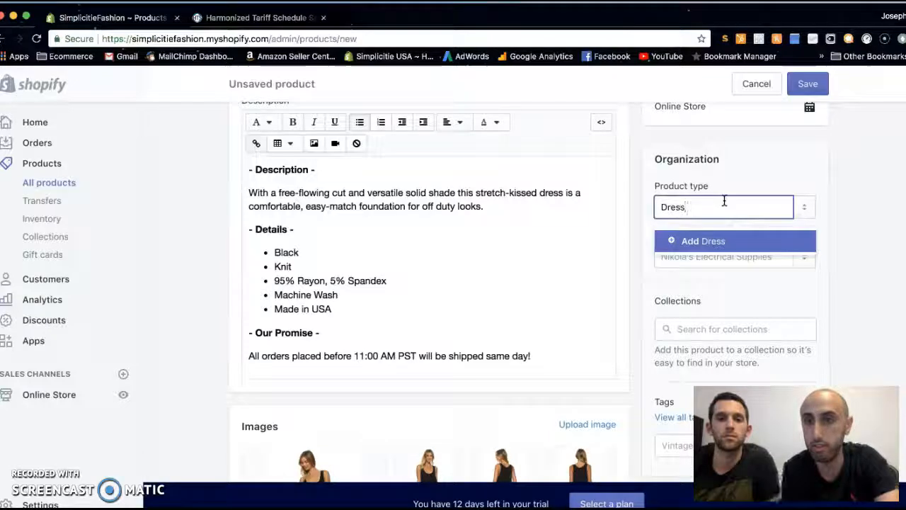
click(734, 188)
click(708, 241)
Set the vendor to a new vendor, Simplicitie.
click(693, 262)
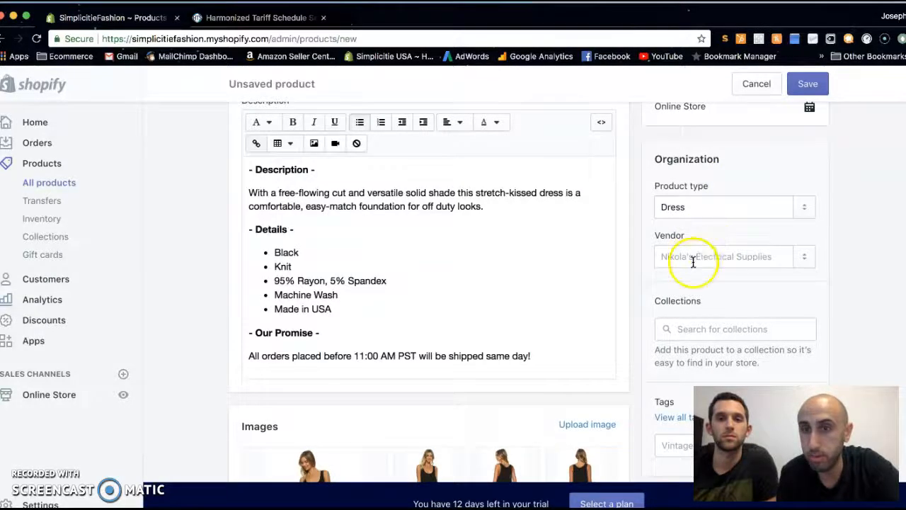
text(Simplicitie)
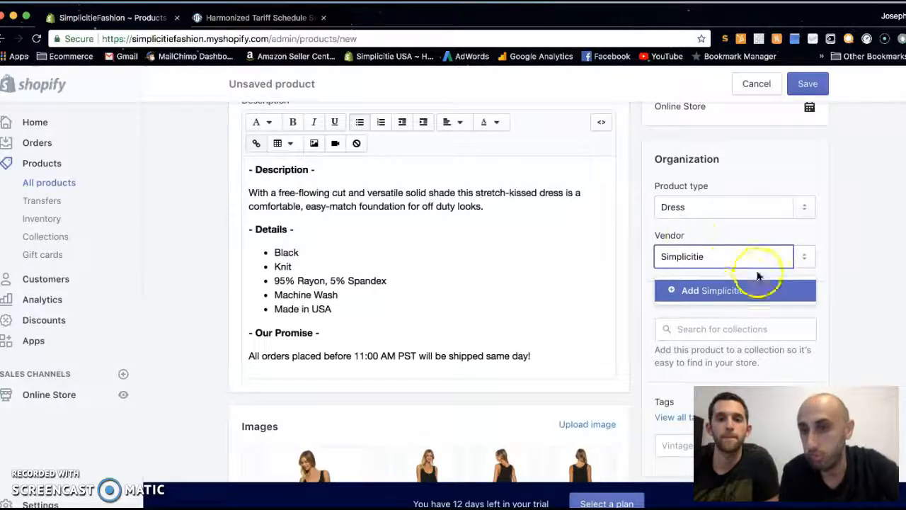
click(724, 290)
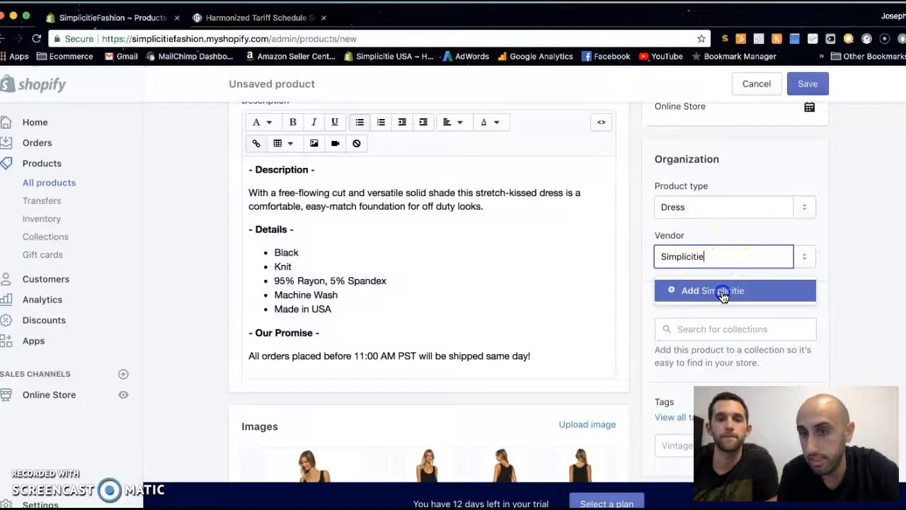
Check the available collections and examine the category navigation on simplicitie.com in a new tab, including Tops, Pants and Dresses.
scroll(723, 298, down, 3)
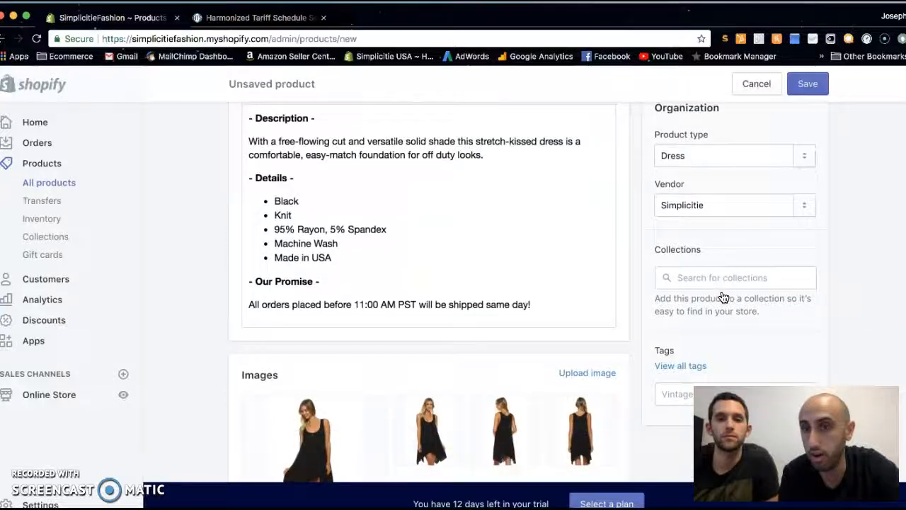
click(711, 253)
click(711, 251)
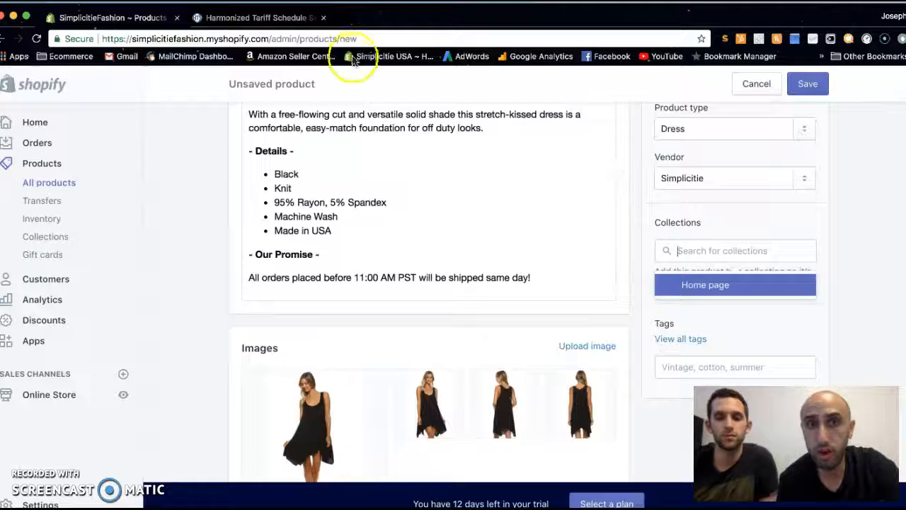
click(340, 21)
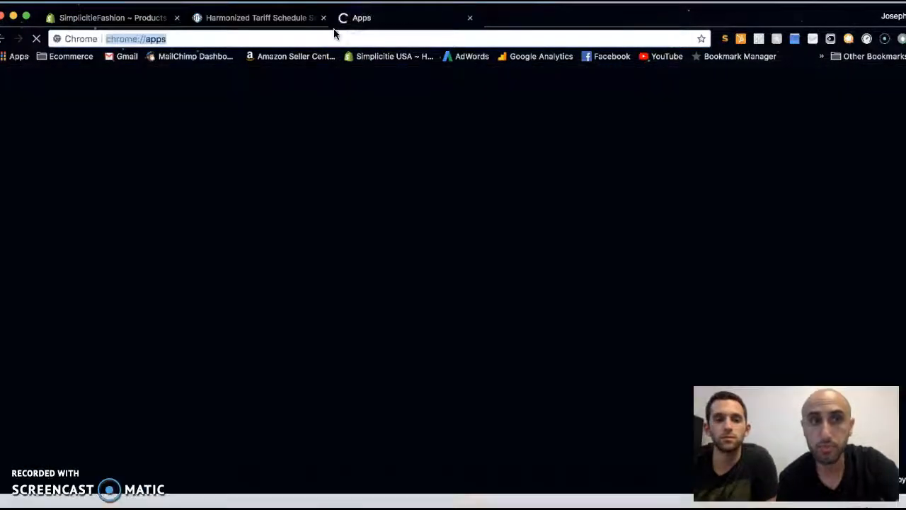
text(sim)
key(Return)
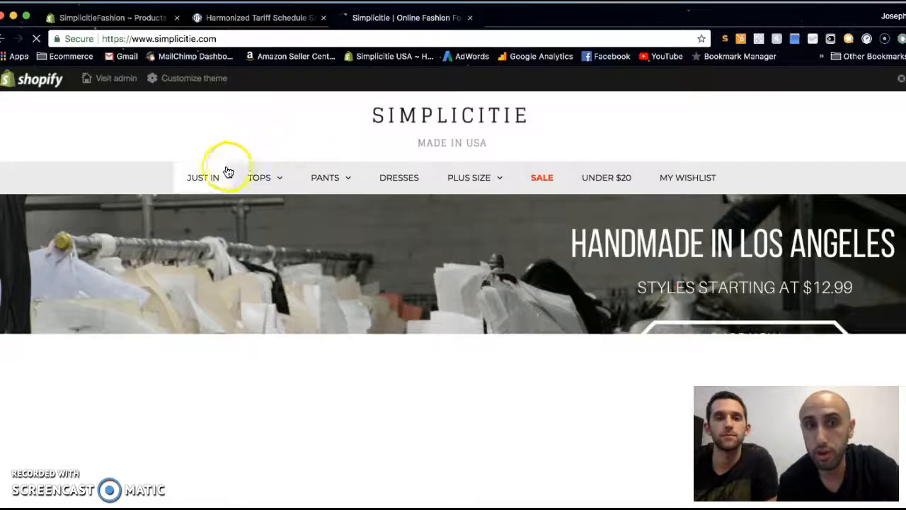
mouse_move(262, 178)
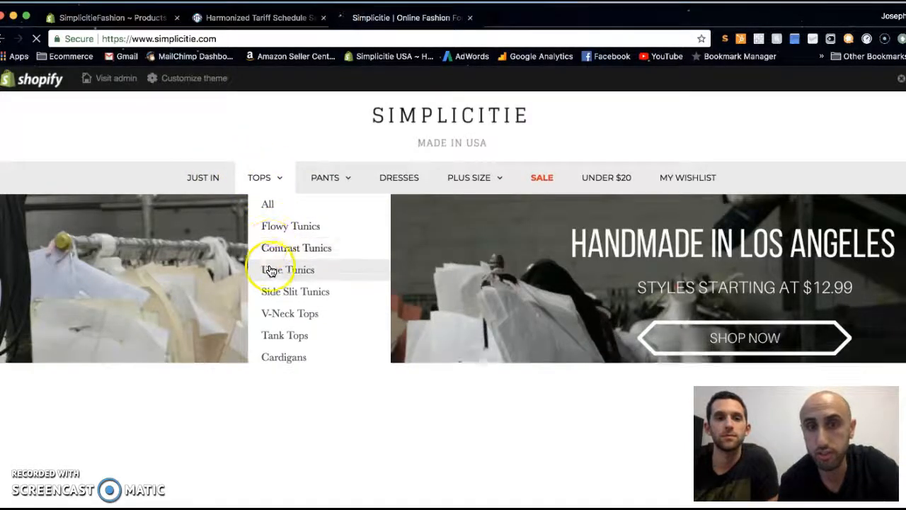
mouse_move(336, 182)
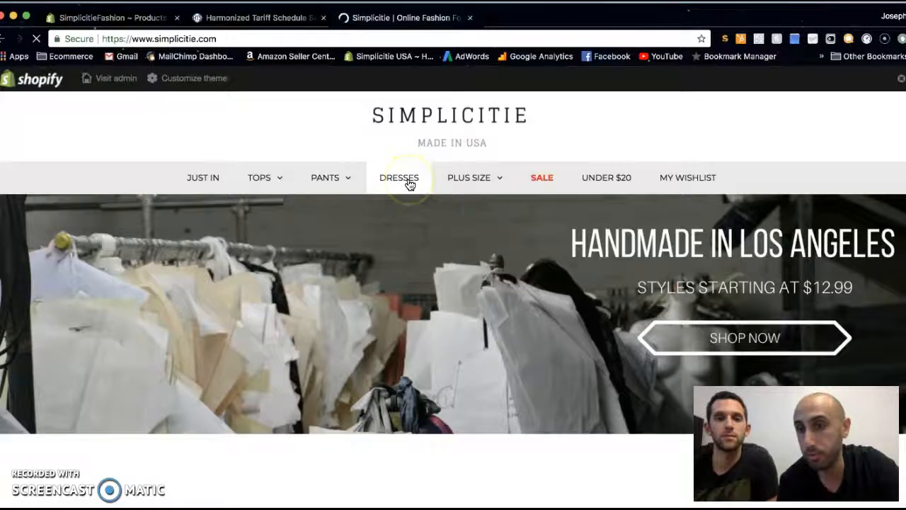
mouse_move(441, 182)
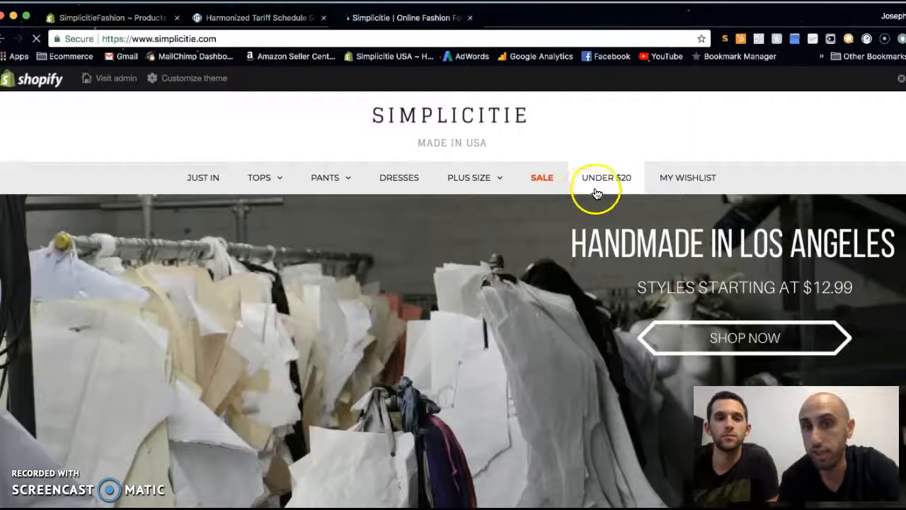
click(264, 21)
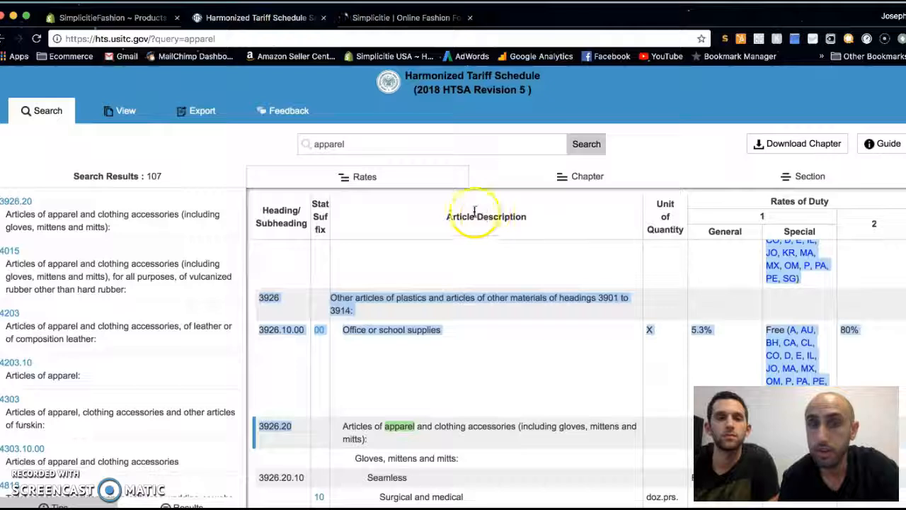
click(134, 20)
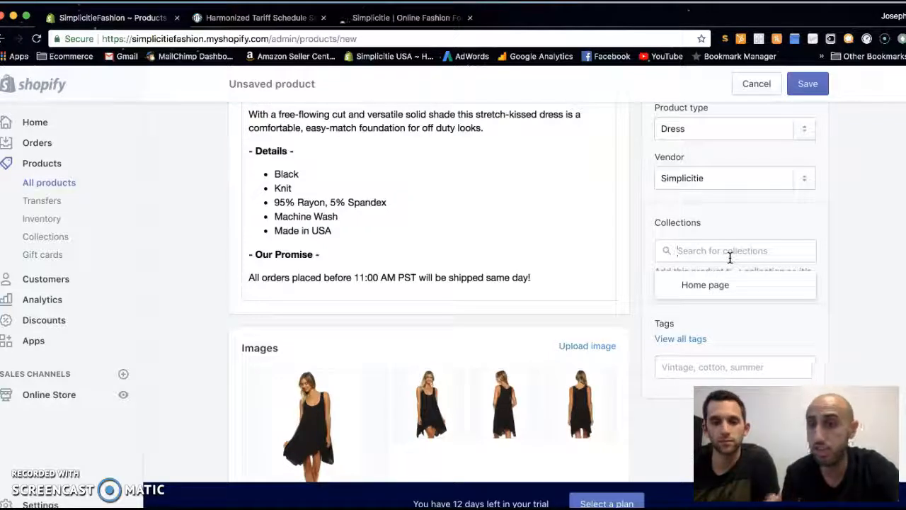
Search the Simplicitie storefront for "black swing dress", view the matching products, and return to the unsaved product.
click(676, 366)
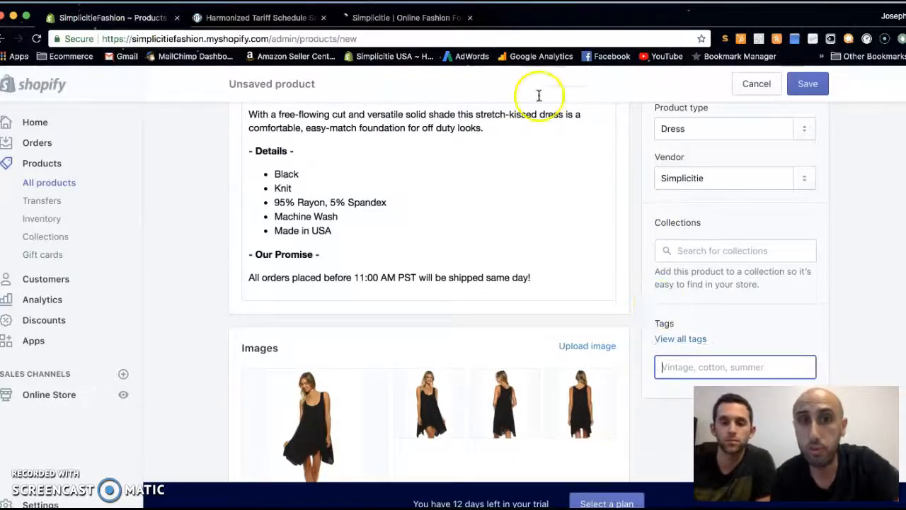
click(431, 19)
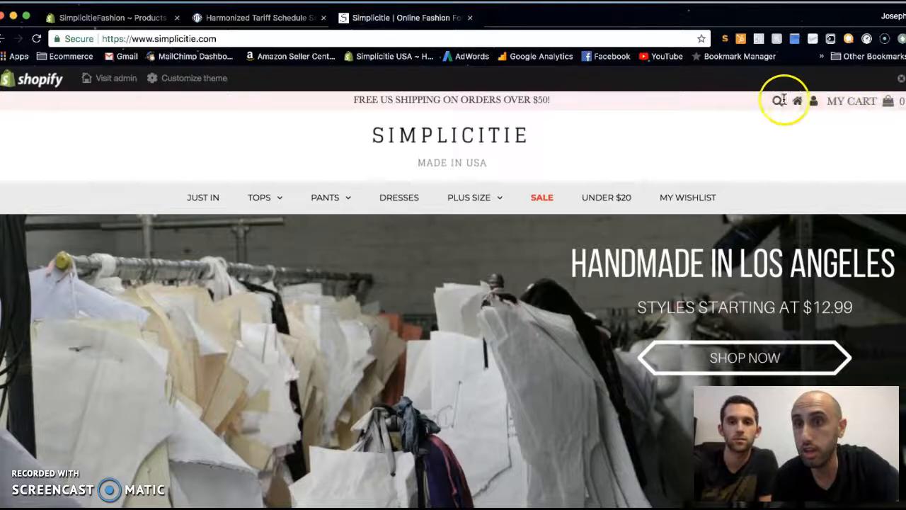
click(779, 102)
click(654, 109)
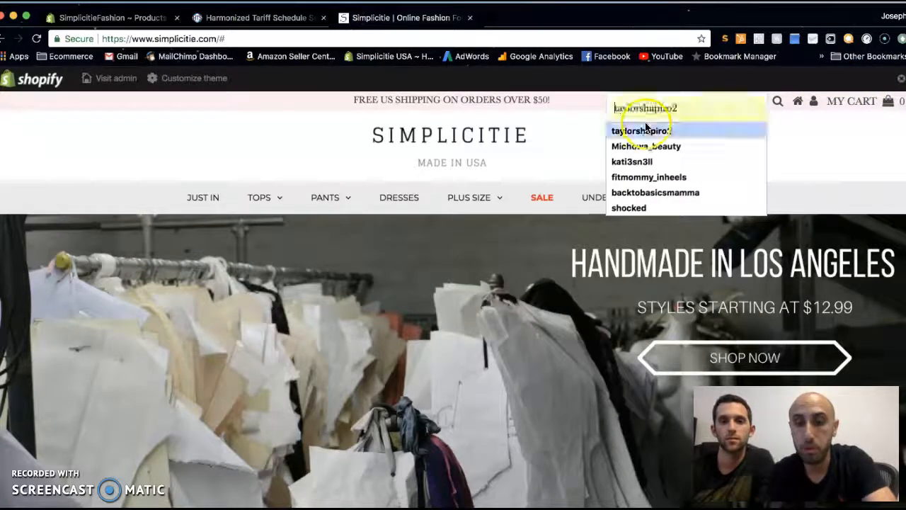
text(black swing dress)
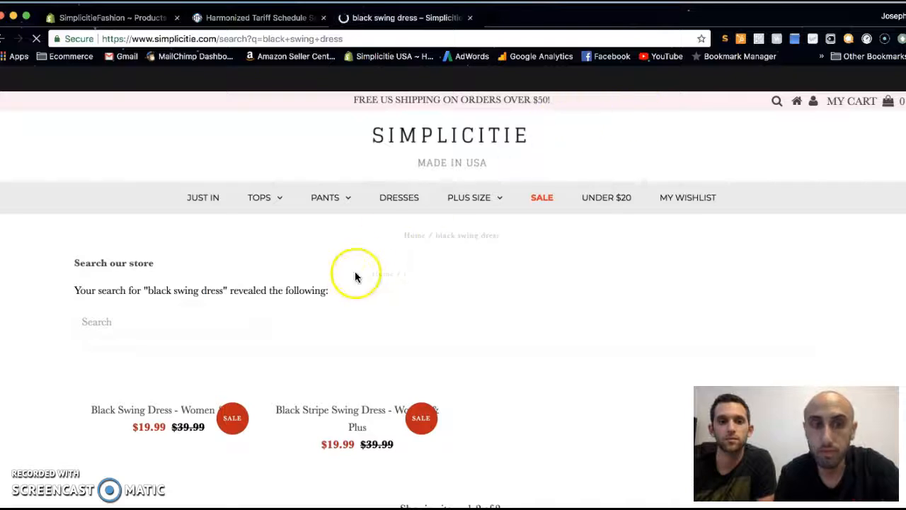
scroll(355, 271, down, 3)
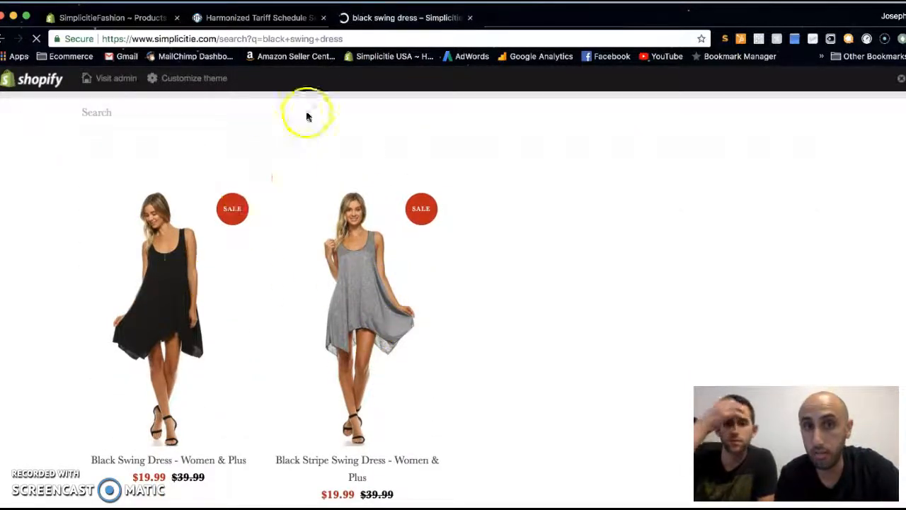
click(117, 18)
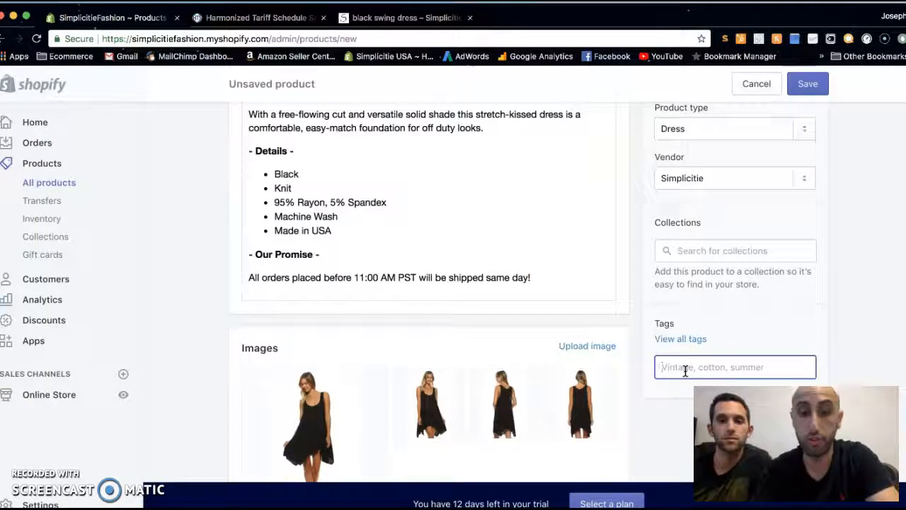
Add the tags "summer", "swing" and "flowy" to the product.
text(mmer)
key(Return)
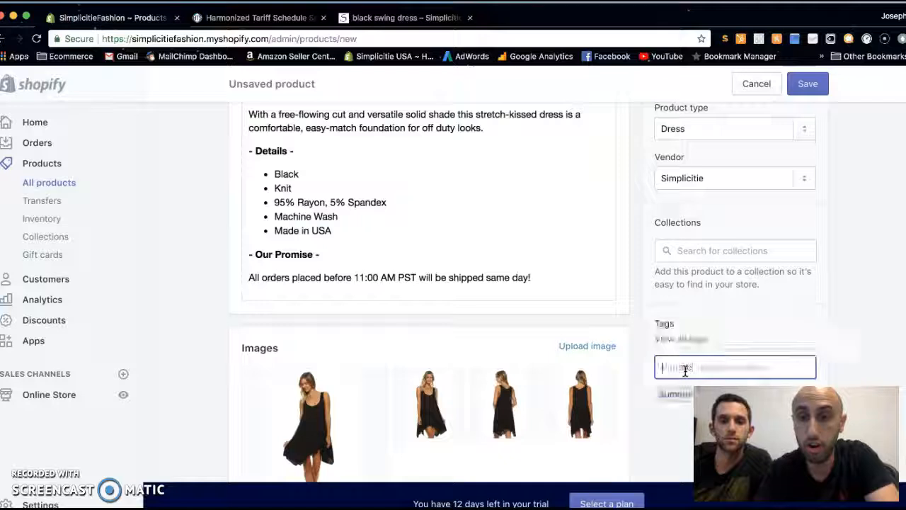
text(swing)
key(Return)
text(flowy)
key(Return)
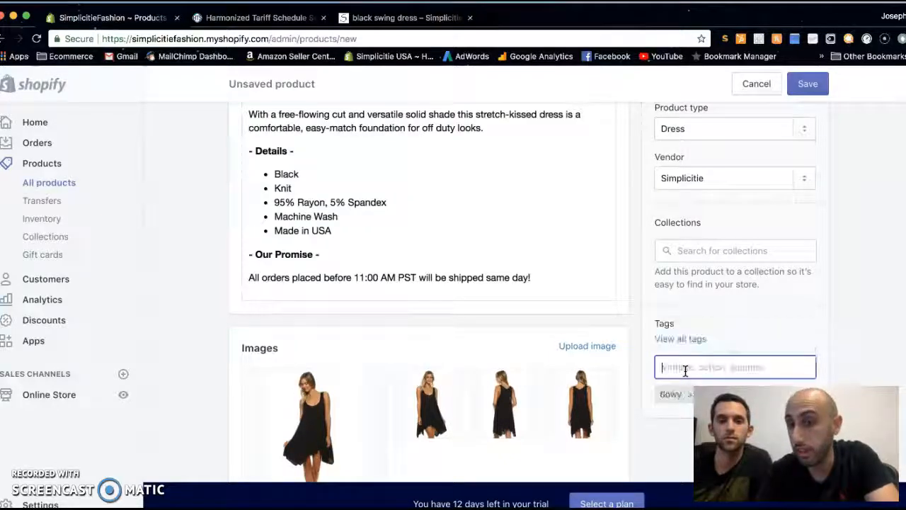
Add the tags "dress", "dresses" and "black swing" to the product.
text(dress)
key(Return)
text(dresses)
key(Return)
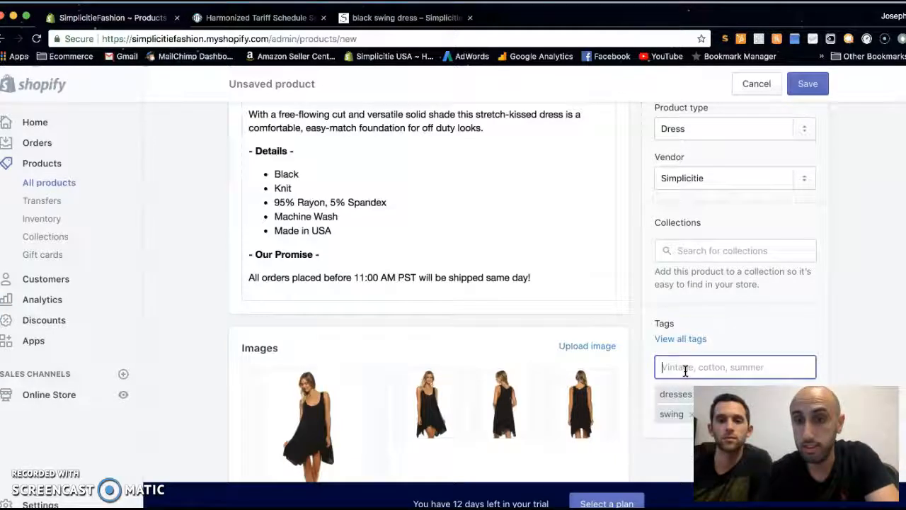
text(black swing)
key(Return)
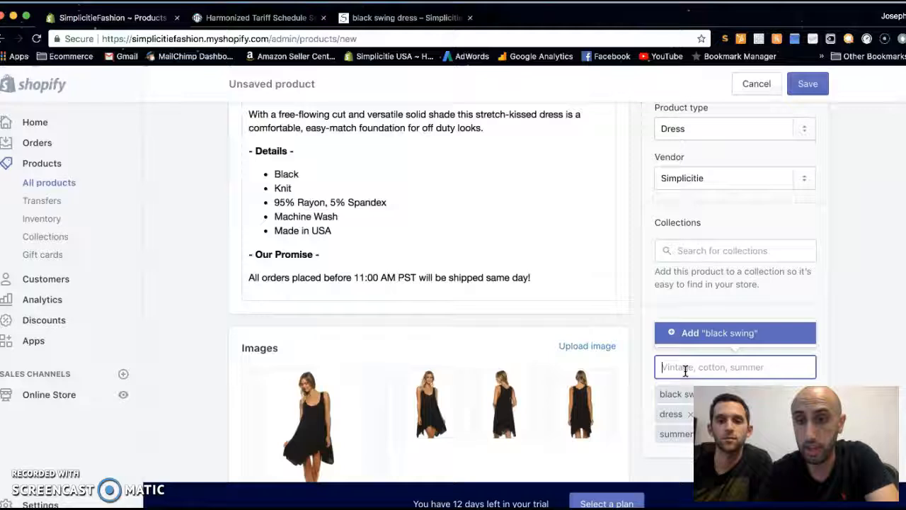
Add the tags "blak dress" and "made in usa" to the product.
text(v)
key(BackSpace)
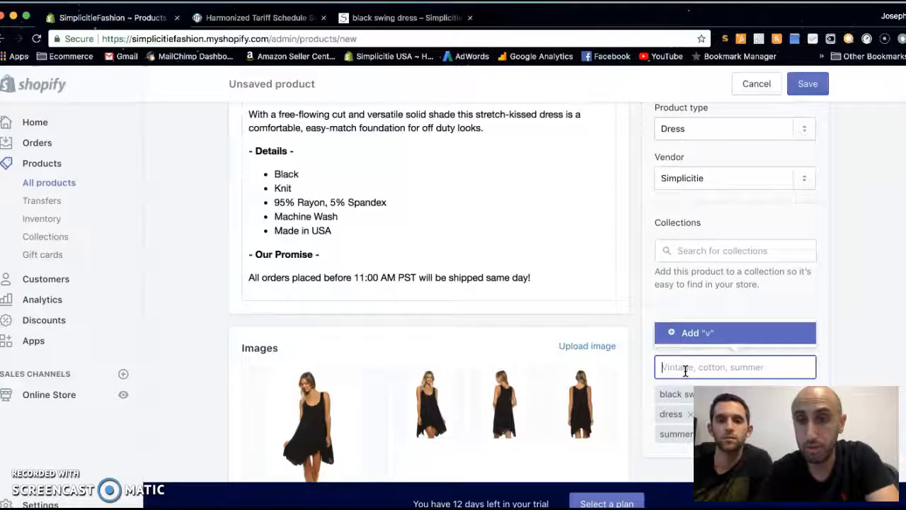
text(blak dress)
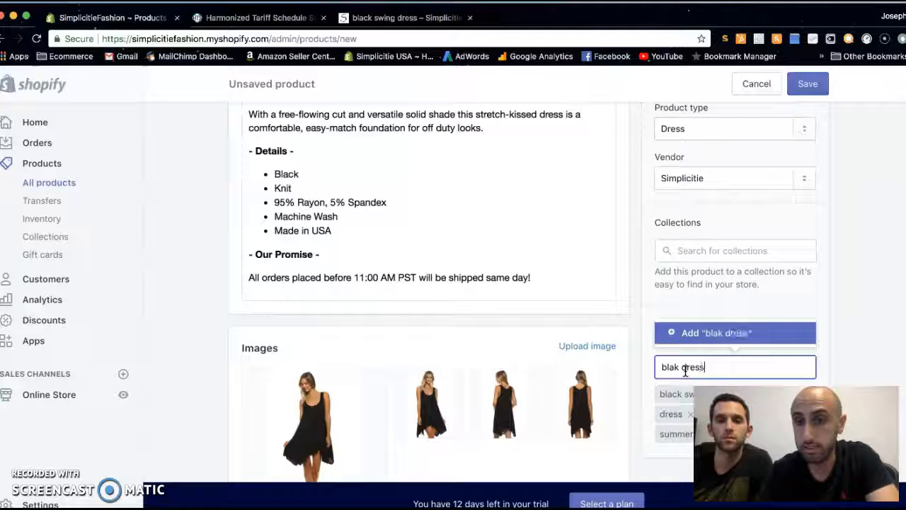
key(Return)
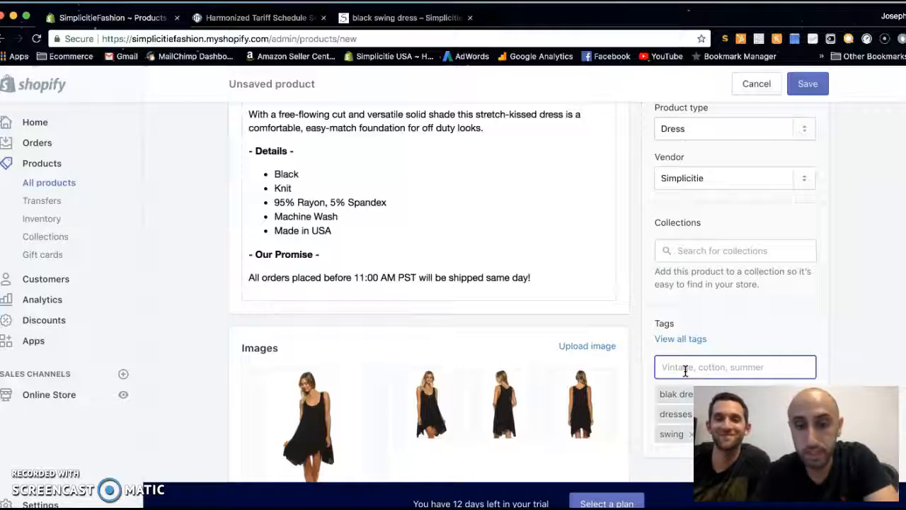
scroll(686, 371, down, 4)
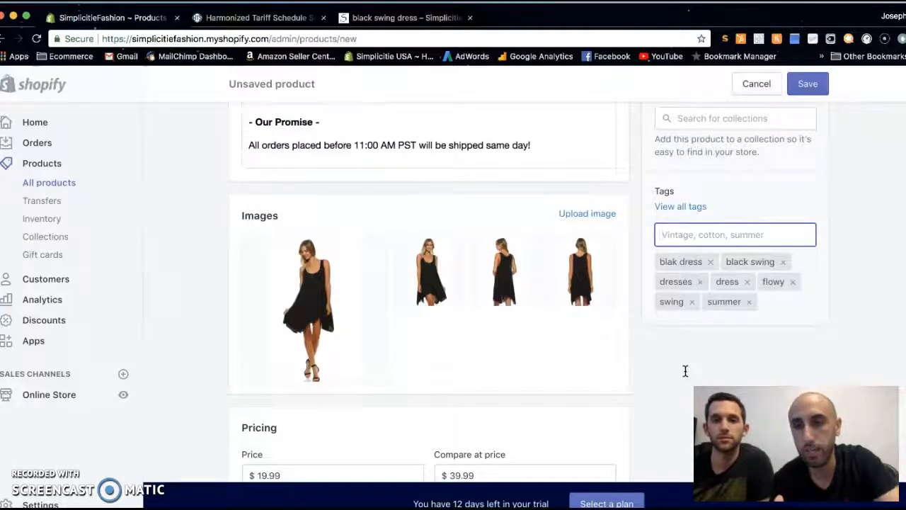
text(e in usa)
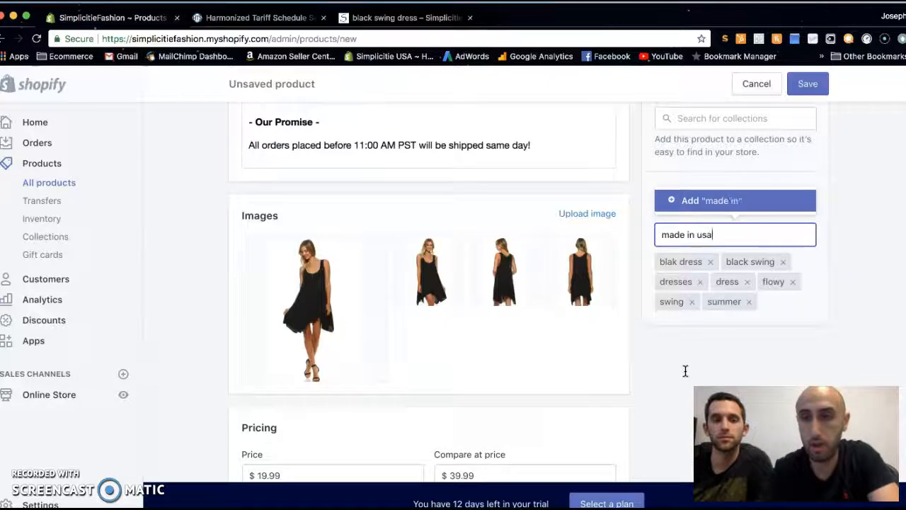
key(Return)
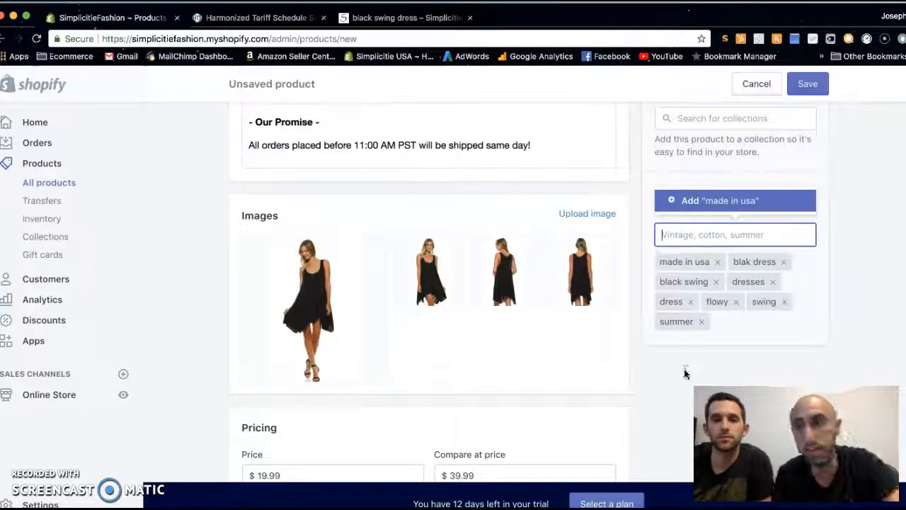
Review the completed product form and save the new product.
scroll(685, 374, down, 2)
scroll(685, 370, up, 6)
scroll(685, 374, down, 3)
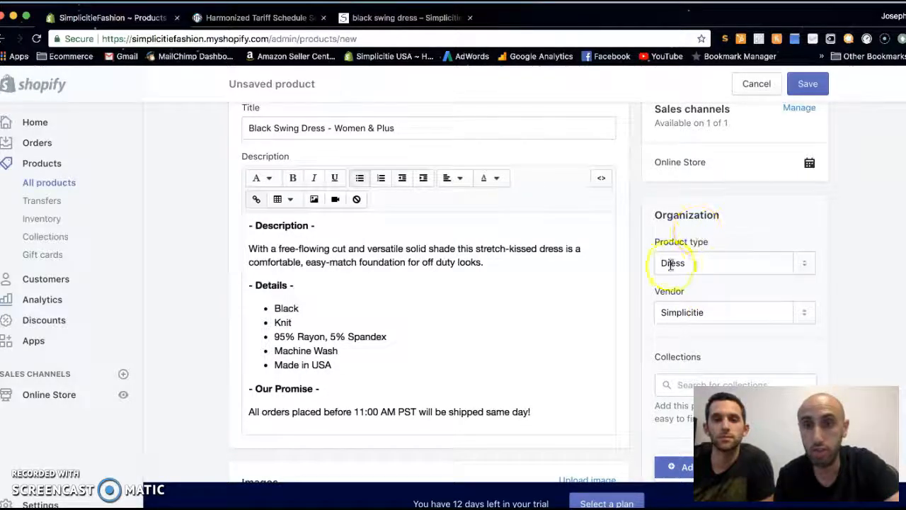
scroll(484, 261, down, 2)
scroll(484, 261, down, 7)
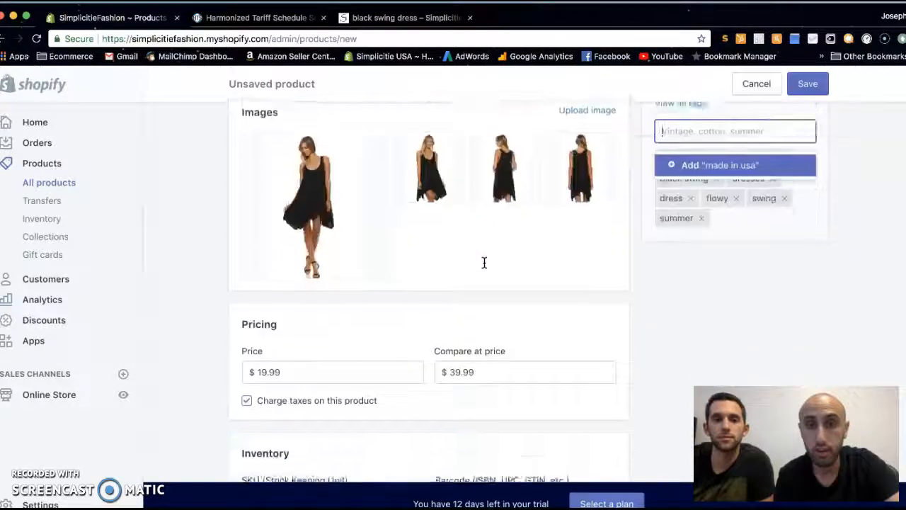
click(797, 90)
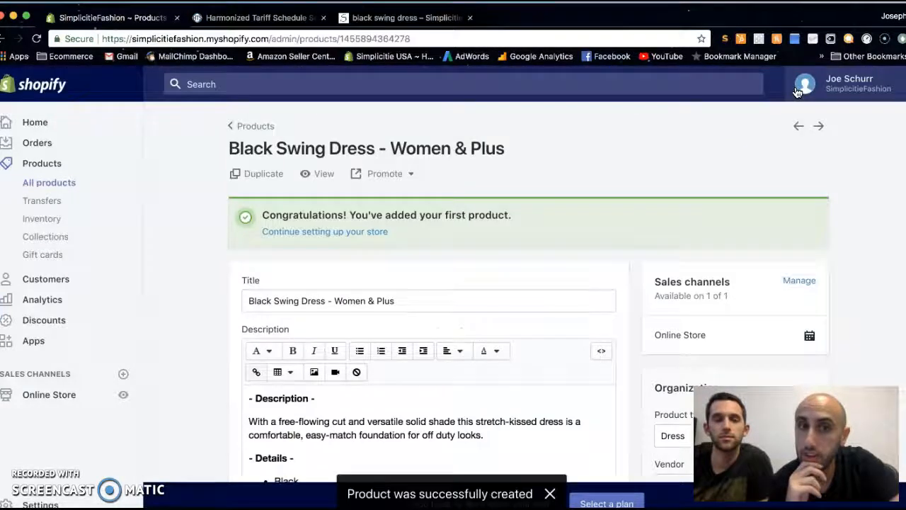
Look over the saved product's images, collections and tags, and open the list of all products.
scroll(798, 92, down, 5)
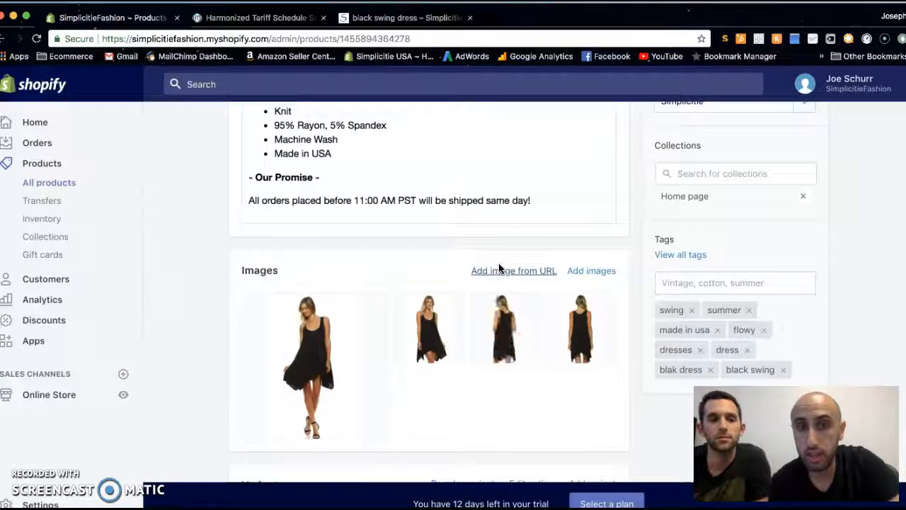
click(55, 184)
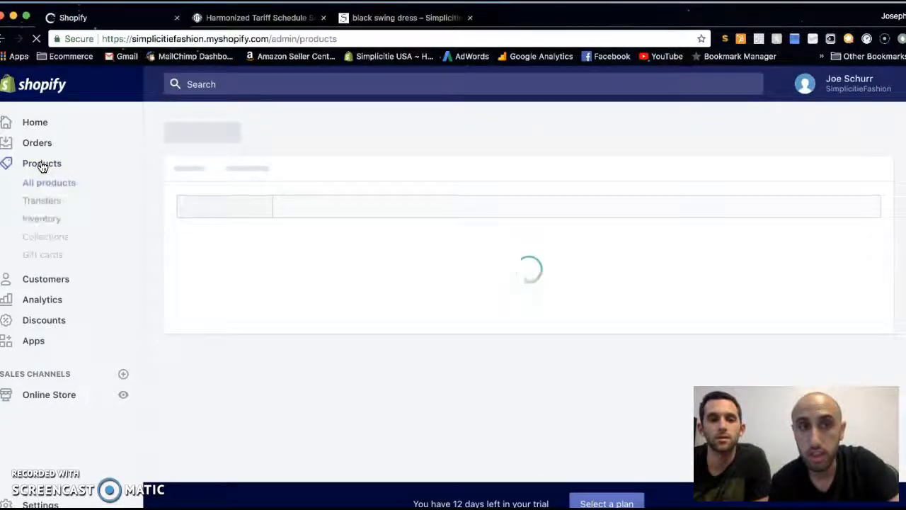
click(42, 166)
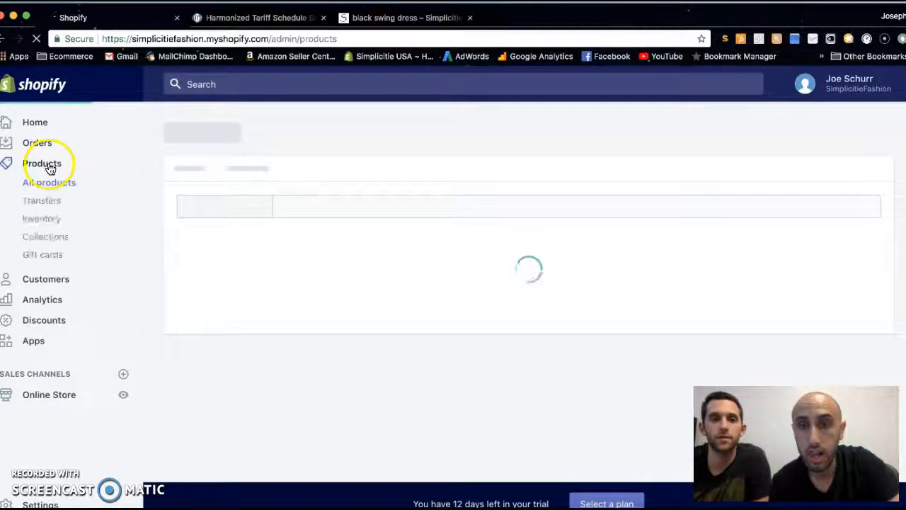